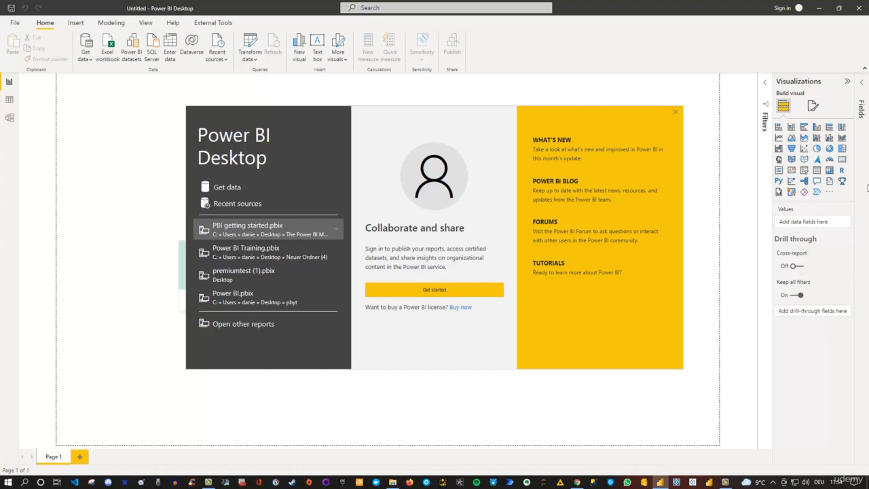
# Step: Dismiss the start screen and connect to the Excel workbook PBI_Training_1.xlsx as a data source
pyautogui.click(675, 112)
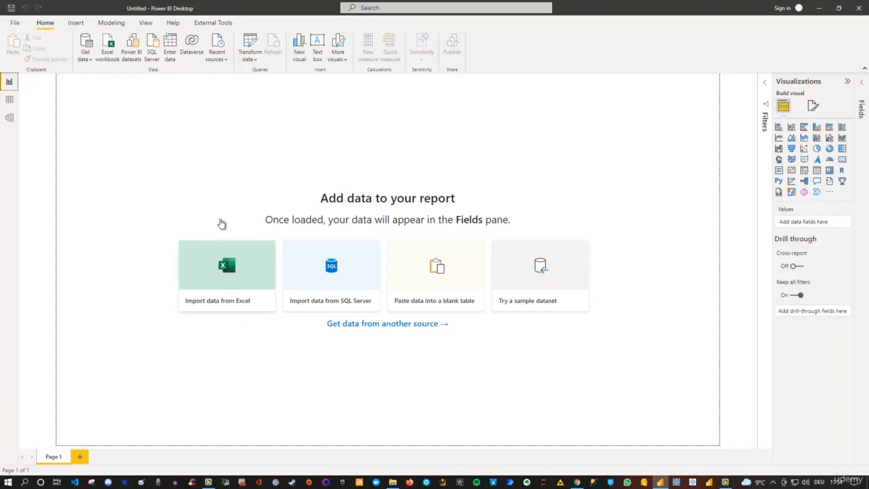
pyautogui.click(88, 65)
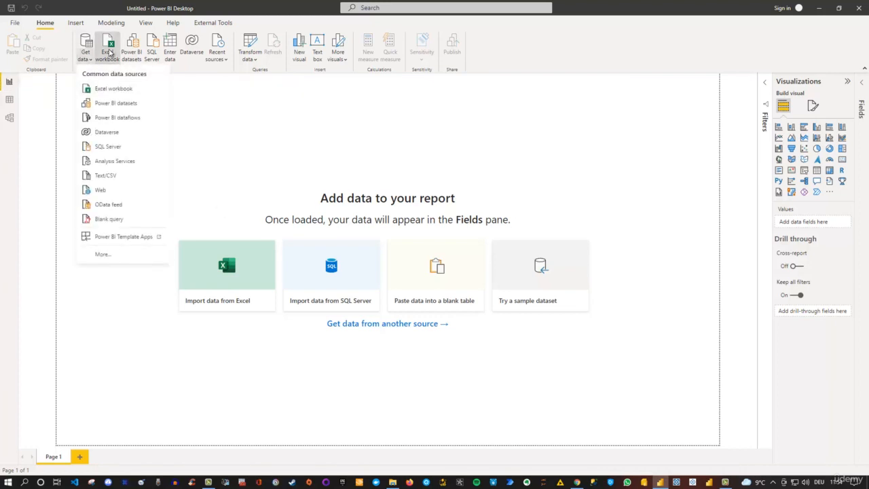
pyautogui.click(109, 51)
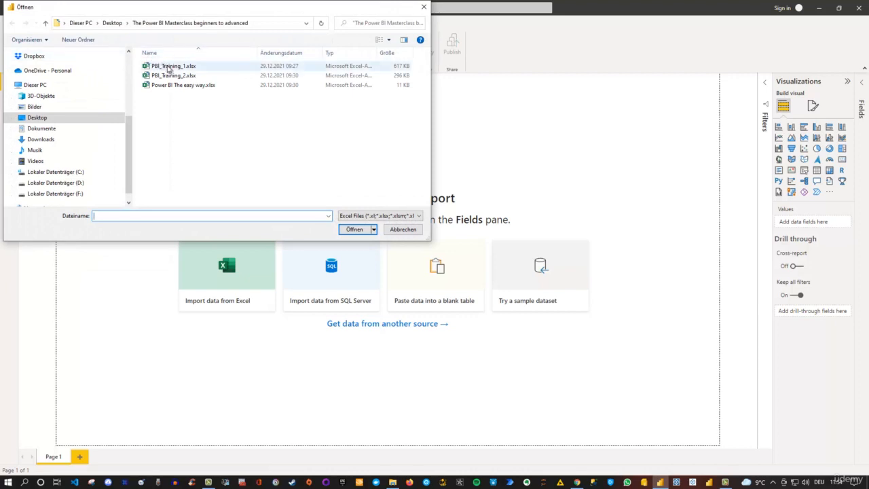
pyautogui.click(169, 68)
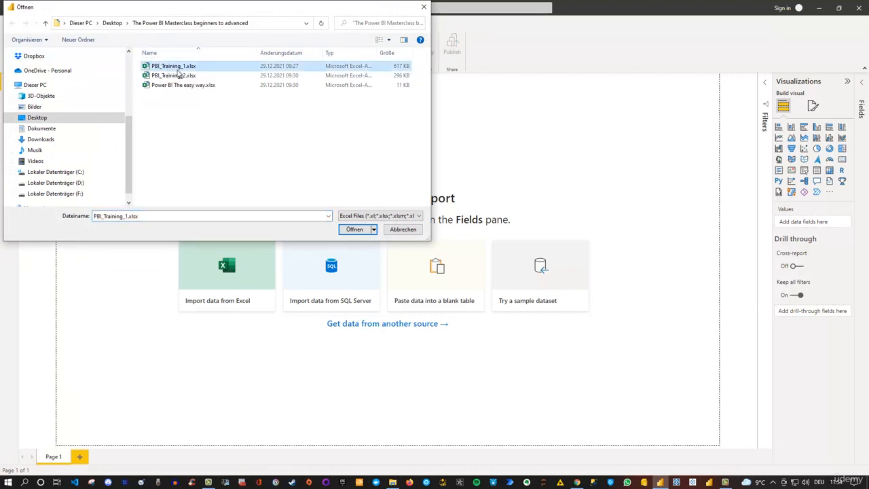
pyautogui.click(355, 229)
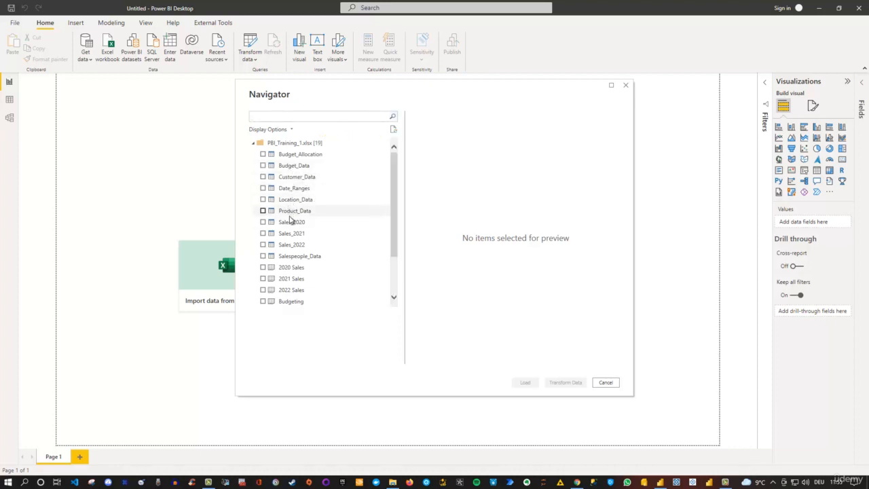
# Step: Select the Customer_Data, Location_Data, Product_Data, Sales_2020, Sales_2021, Sales_2022 and Salespeople_Data tables for import from the workbook
pyautogui.scroll(-2, 304, 260)
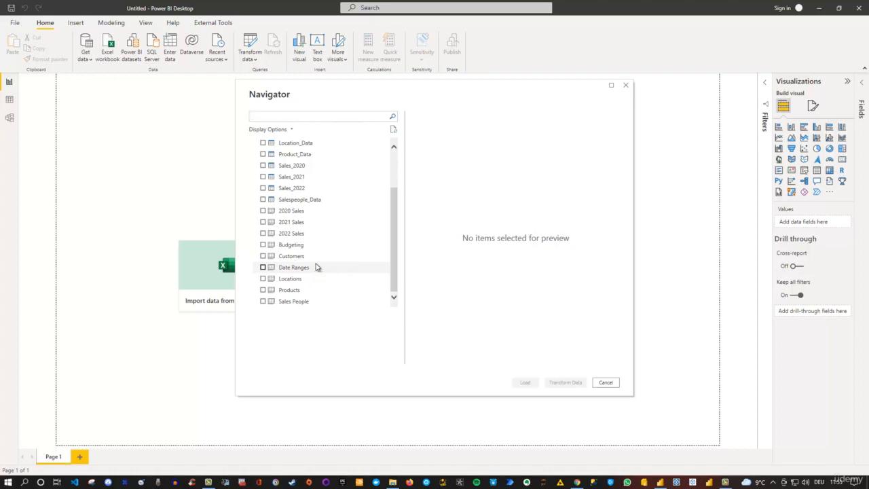
pyautogui.scroll(2, 316, 267)
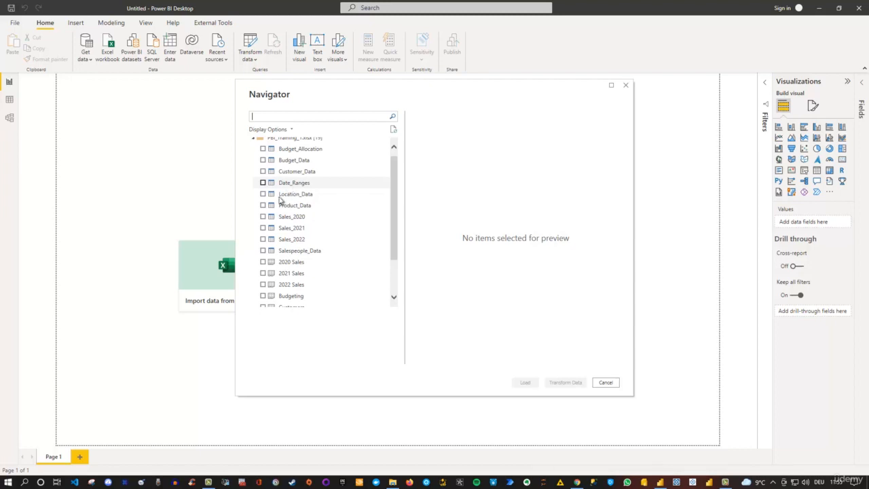
pyautogui.scroll(1, 274, 202)
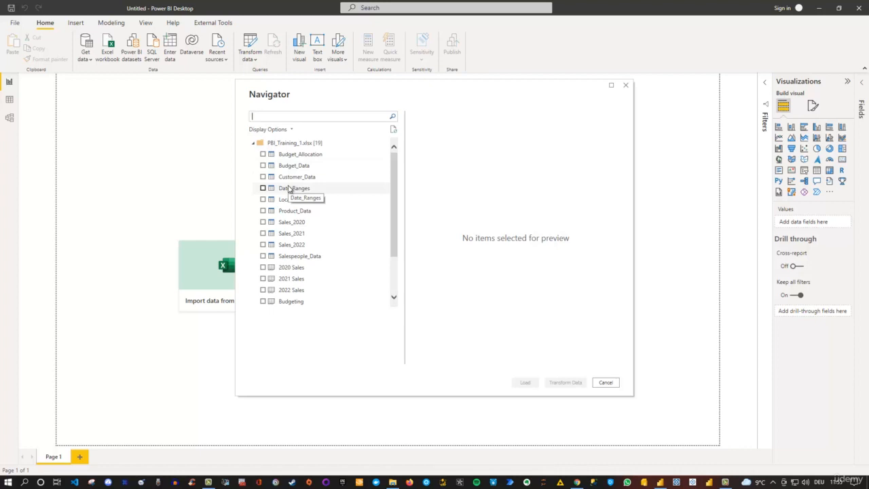
pyautogui.click(263, 256)
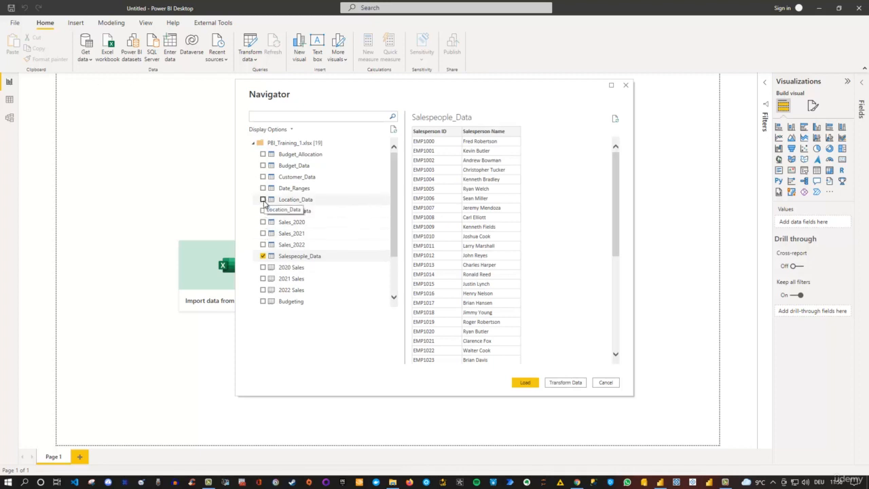
pyautogui.keyDown('shift'); pyautogui.click(263, 199); pyautogui.keyUp('shift')
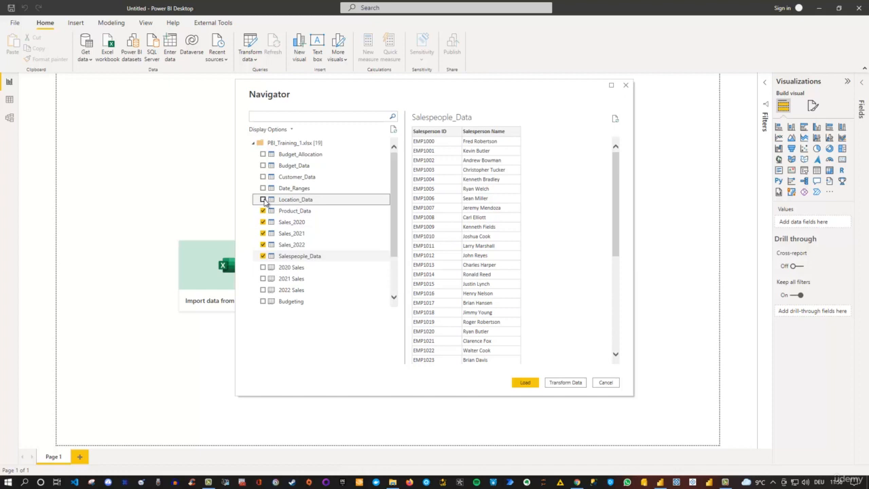
pyautogui.click(264, 200)
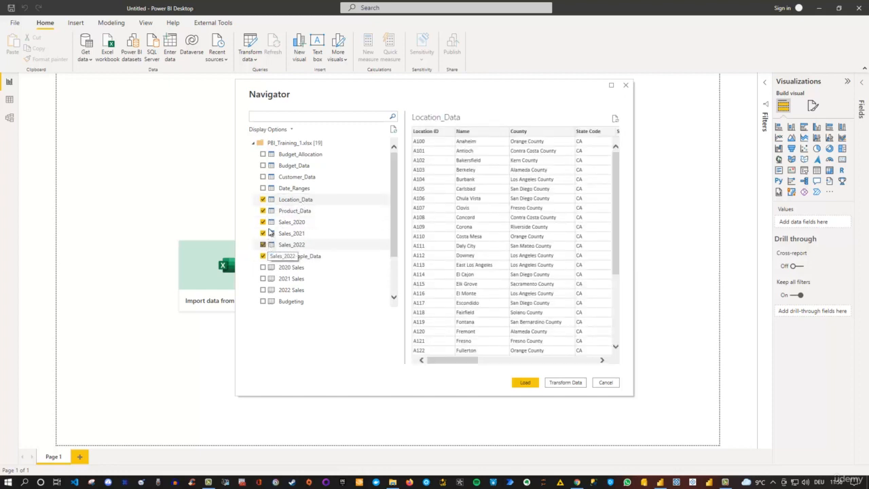
pyautogui.click(264, 178)
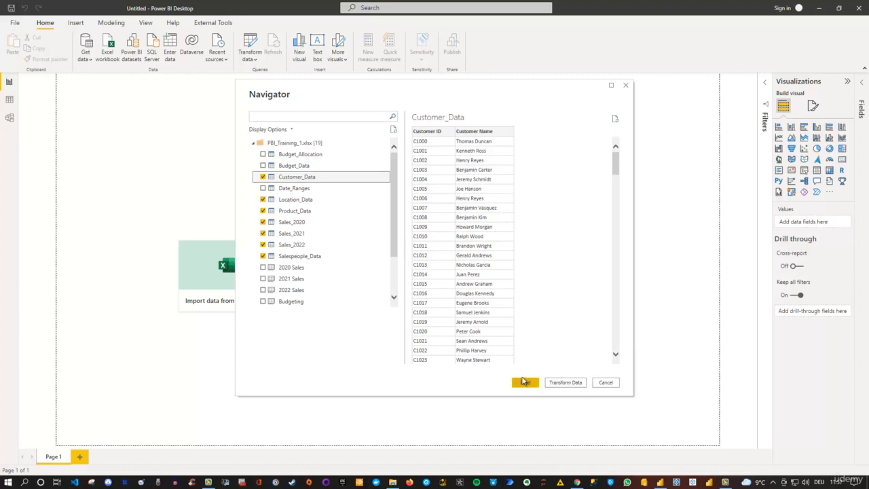
# Step: Open the selected tables for transformation in the Power Query Editor and maximize its window
pyautogui.click(565, 382)
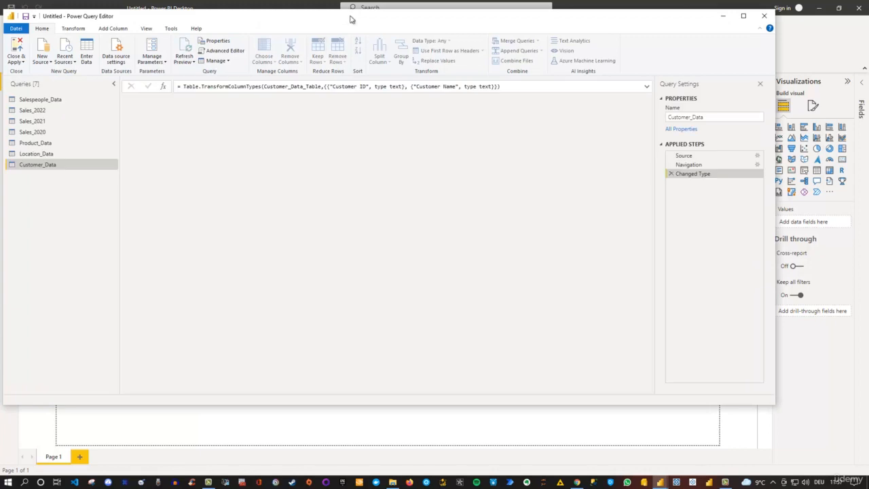
pyautogui.moveTo(351, 18); pyautogui.dragTo(388, 46)
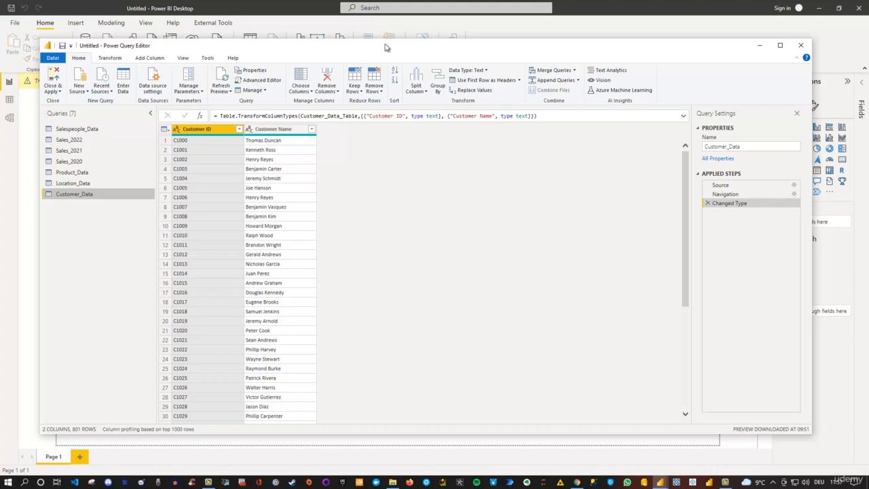
pyautogui.doubleClick(384, 47)
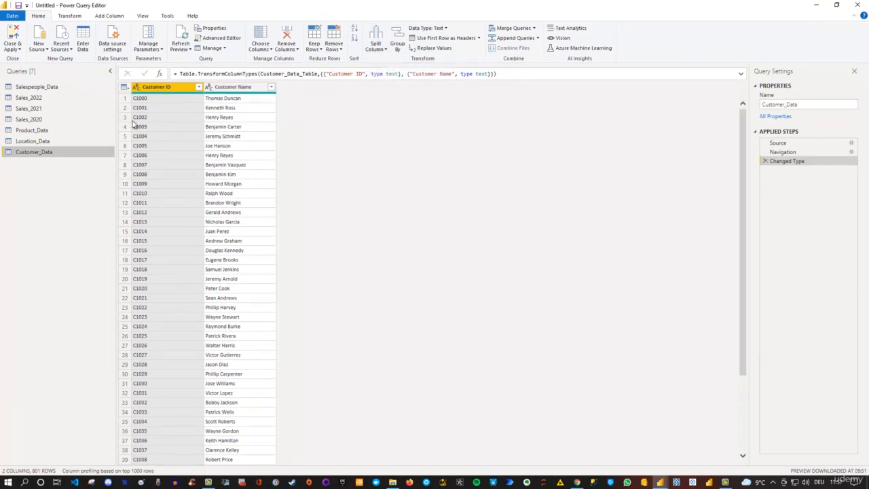
# Step: Rename the Salespeople_Data query to Salespeople
pyautogui.click(29, 89)
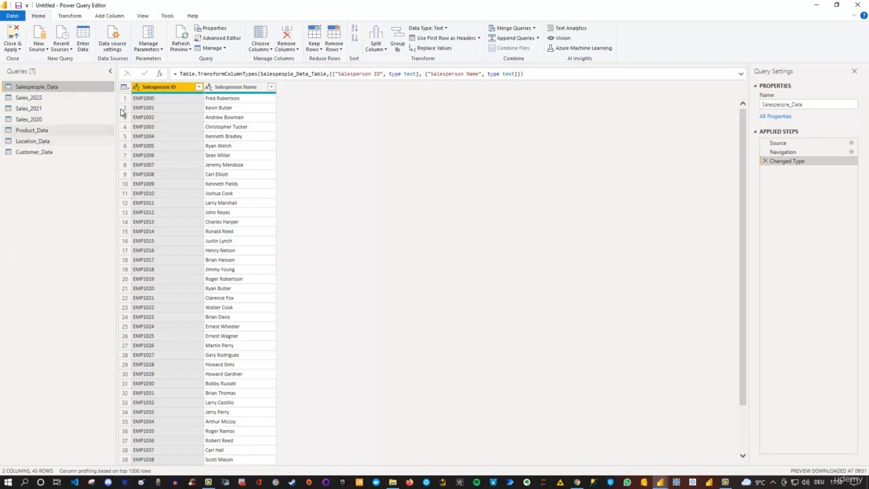
pyautogui.moveTo(816, 104); pyautogui.dragTo(756, 106)
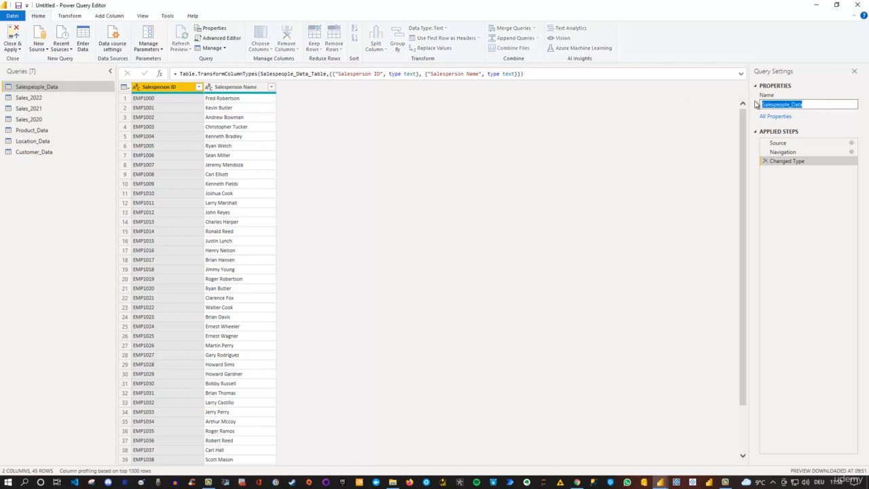
pyautogui.write('Salespeople')
pyautogui.press('Return')
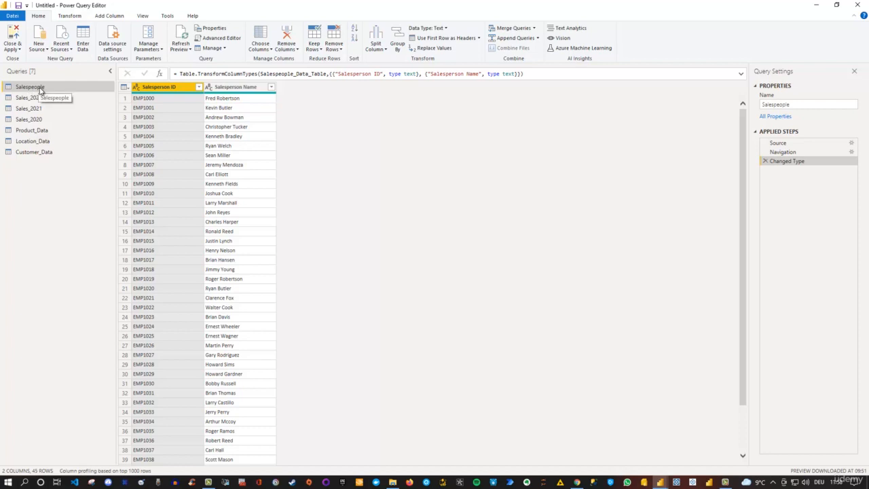
# Step: Rename the Product_Data query to Product
pyautogui.click(34, 131)
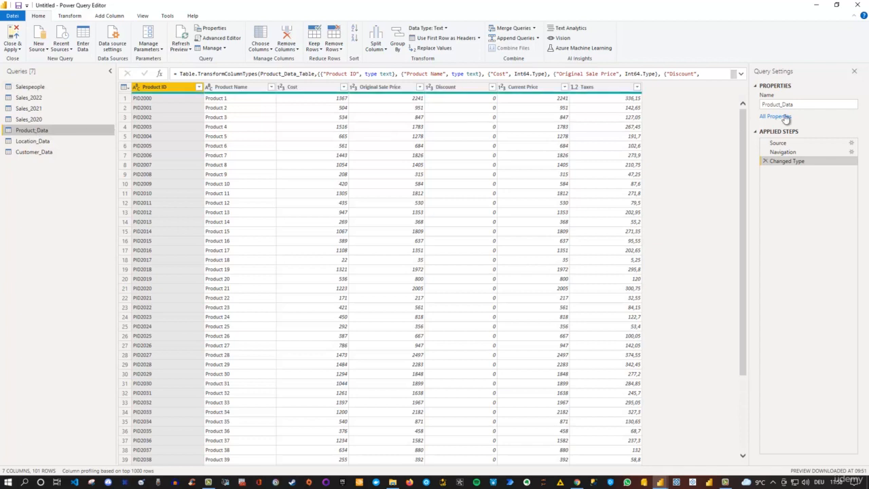
pyautogui.click(809, 104)
pyautogui.moveTo(809, 105); pyautogui.dragTo(736, 105)
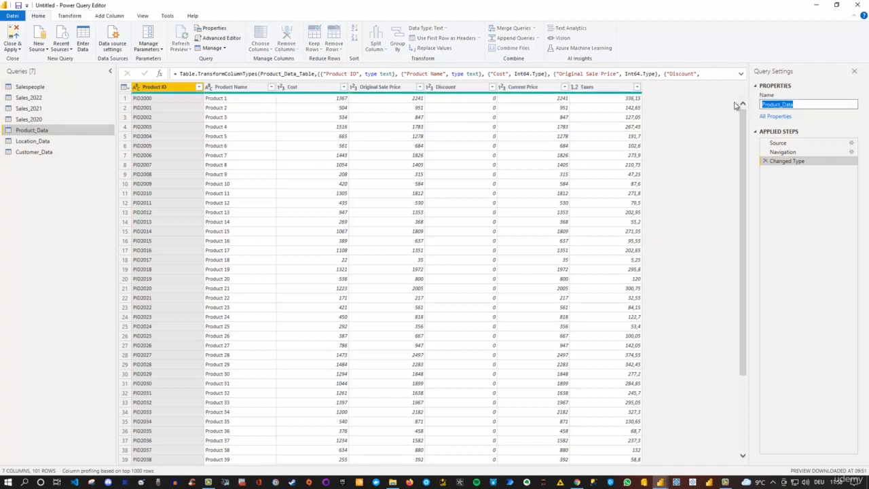
pyautogui.write('Product')
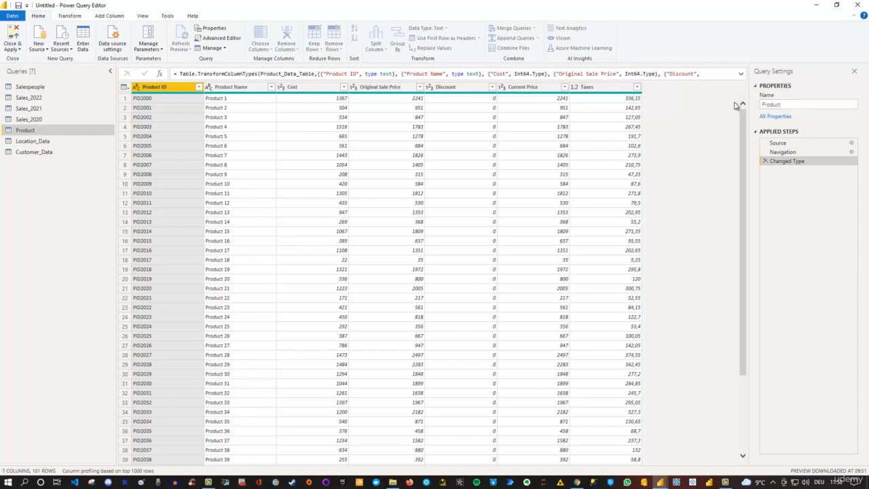
pyautogui.press('Return')
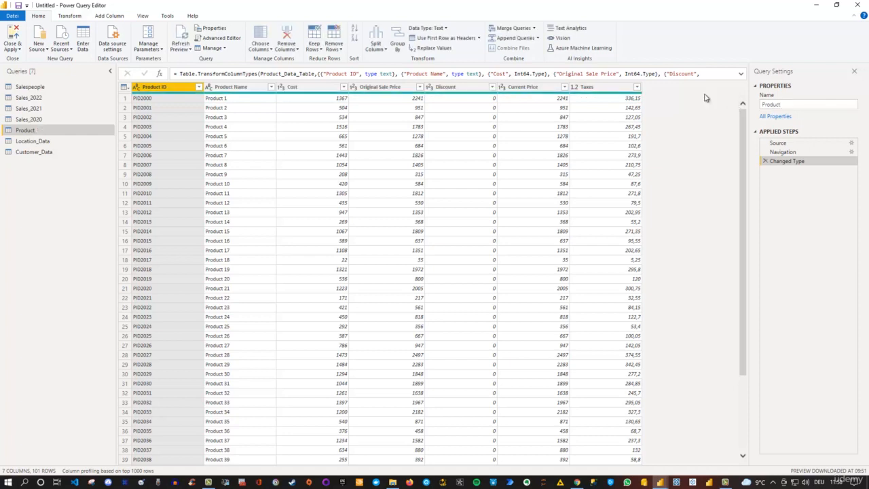
# Step: Rename the Location_Data query to Location
pyautogui.click(42, 141)
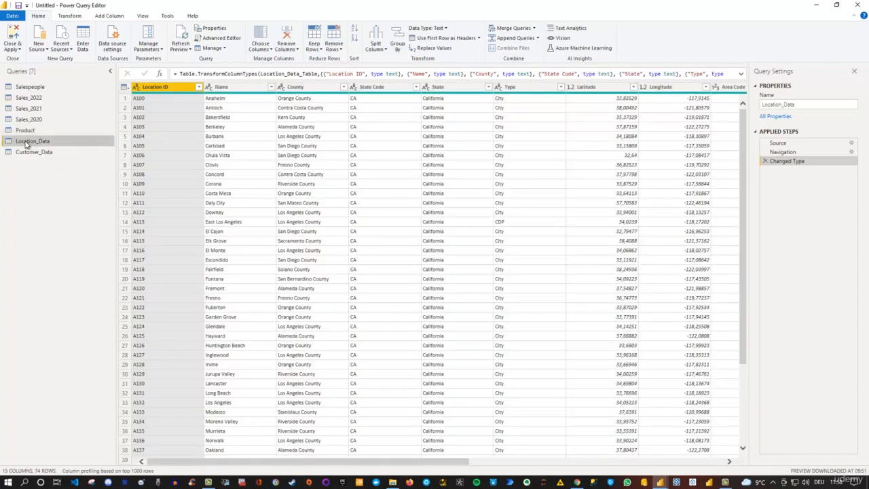
pyautogui.doubleClick(26, 141)
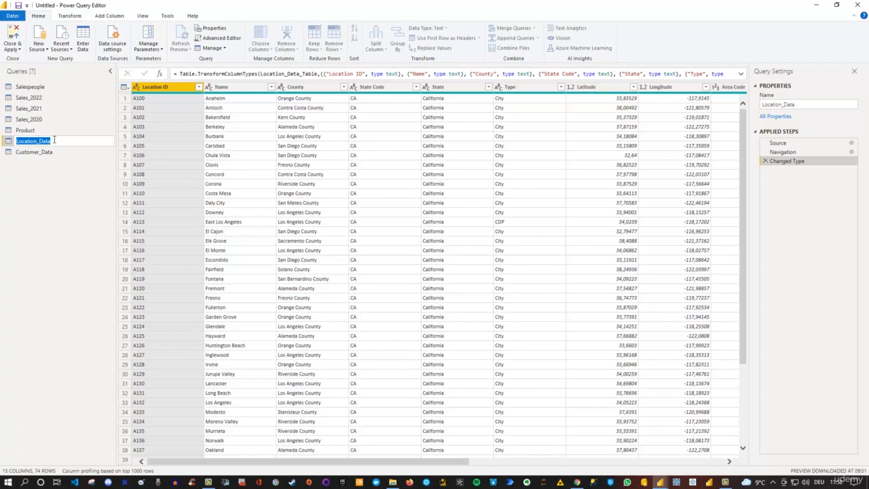
pyautogui.click(56, 140)
pyautogui.press('Return')
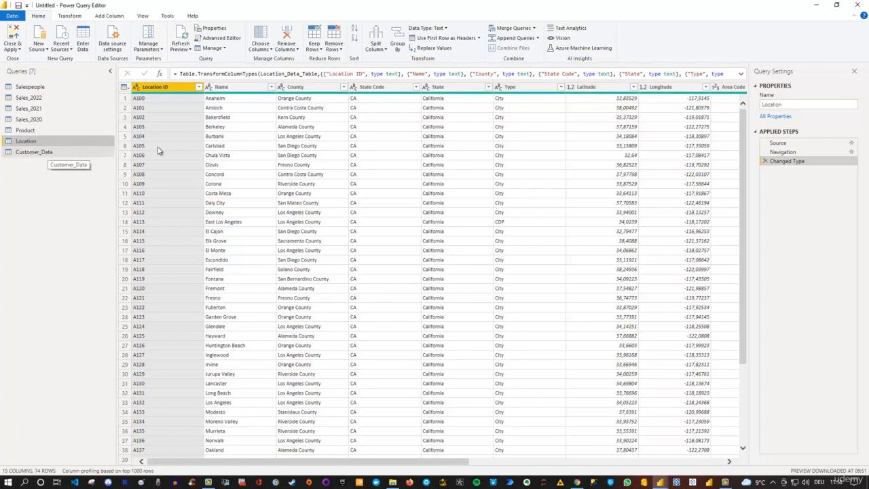
# Step: Rename the Customer_Data query to Customer
pyautogui.click(54, 151)
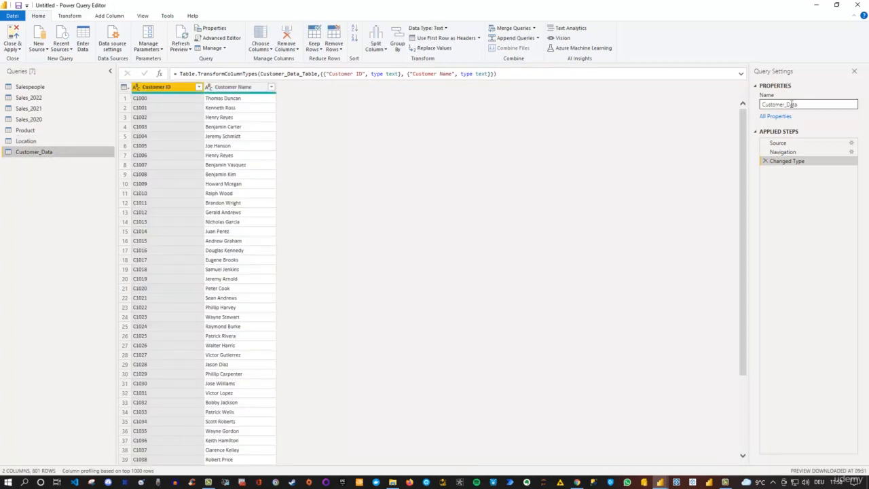
pyautogui.moveTo(786, 104); pyautogui.dragTo(805, 113)
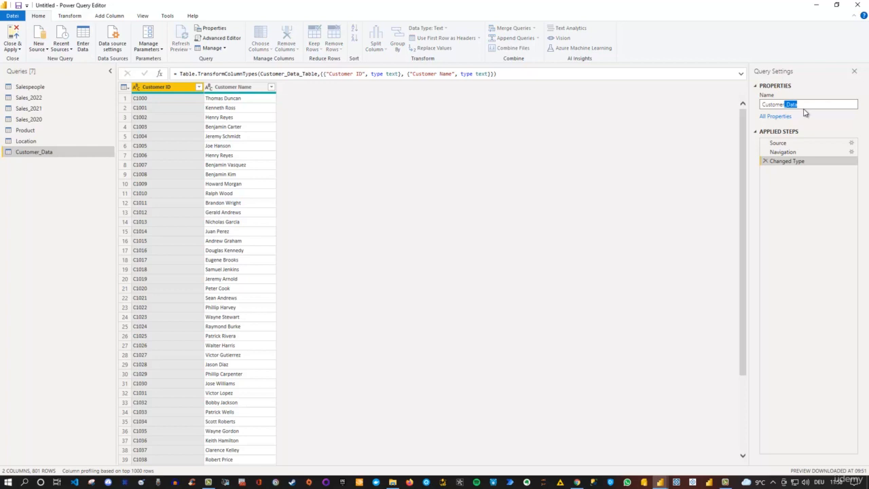
pyautogui.press('BackSpace')
pyautogui.press('Return')
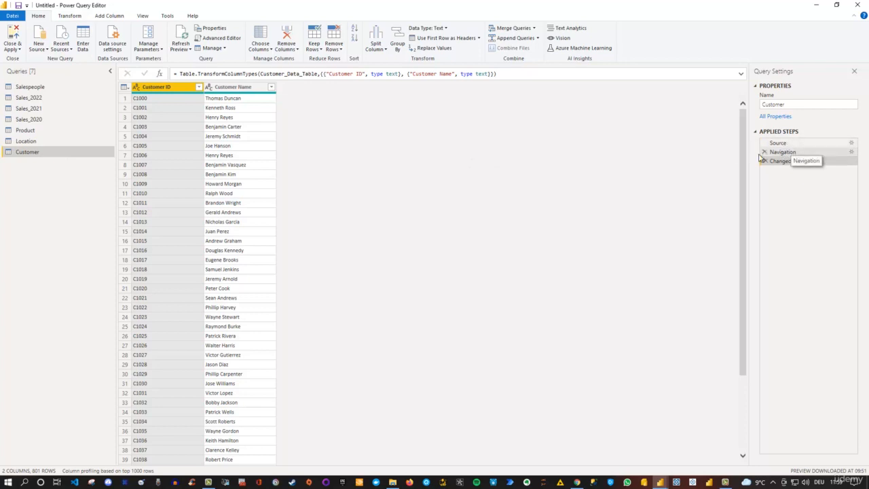
# Step: Examine the Source, Navigation and Changed Type steps of the Sales_2022 query, including an enlarged preview of the 2022 Sales sheet's table
pyautogui.click(32, 100)
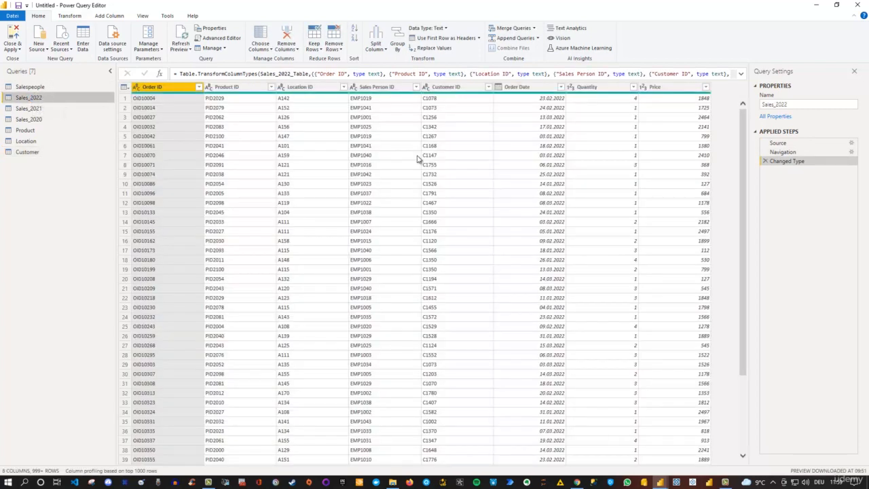
pyautogui.click(792, 146)
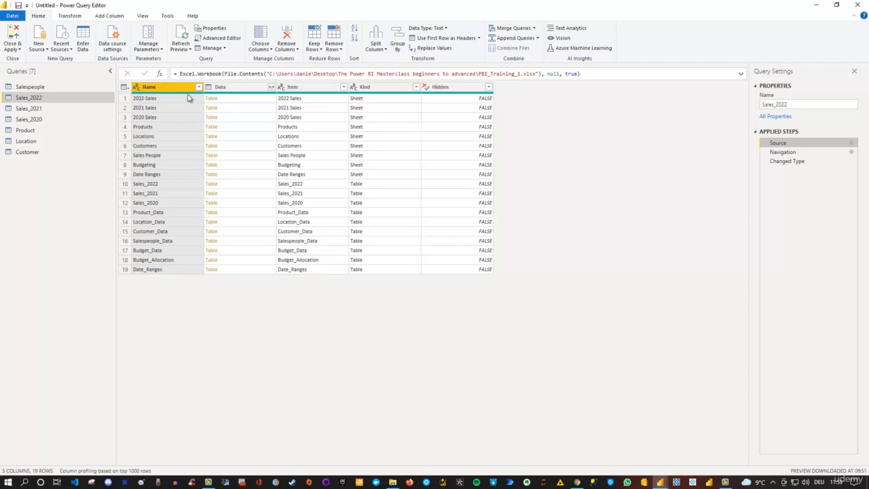
pyautogui.click(256, 103)
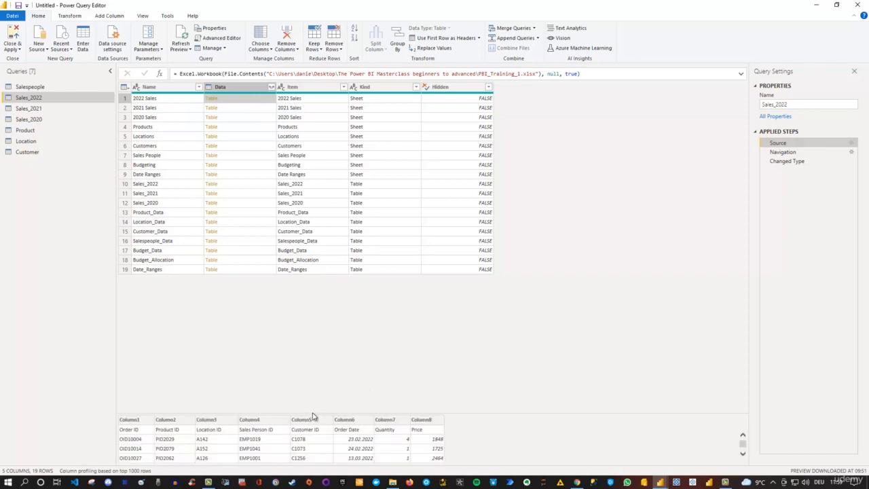
pyautogui.moveTo(316, 413); pyautogui.dragTo(324, 343)
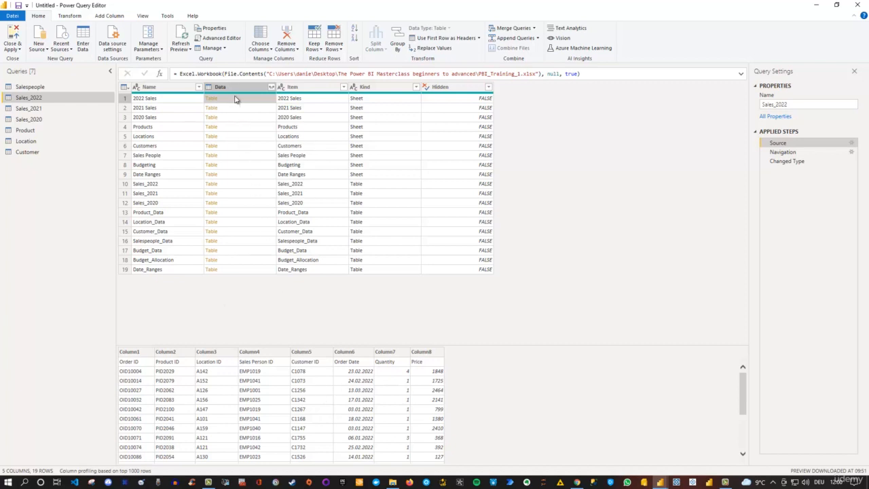
pyautogui.click(805, 153)
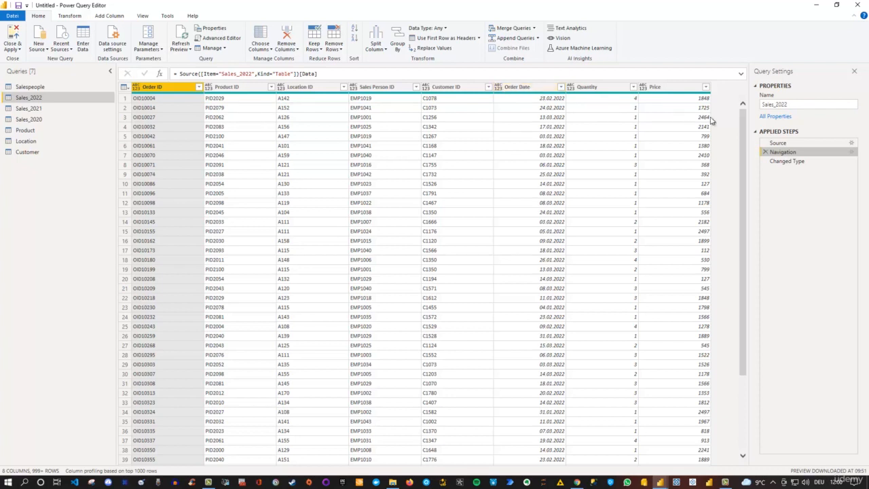
pyautogui.click(798, 163)
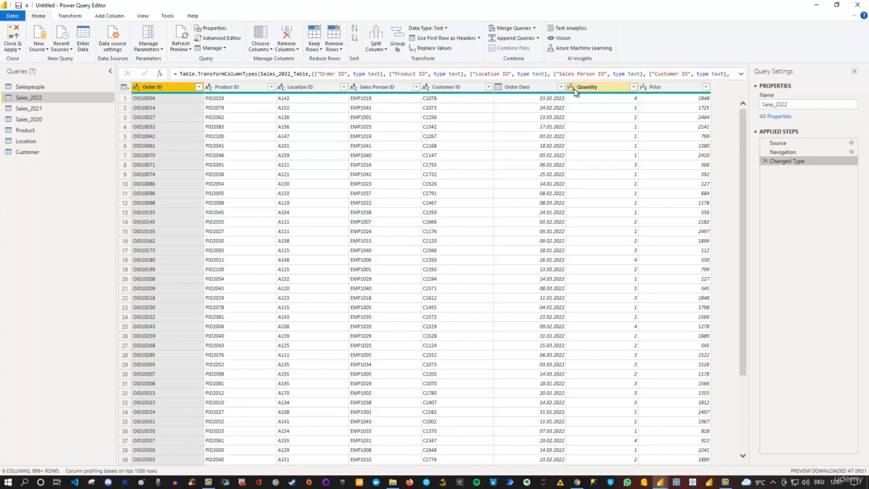
pyautogui.click(801, 153)
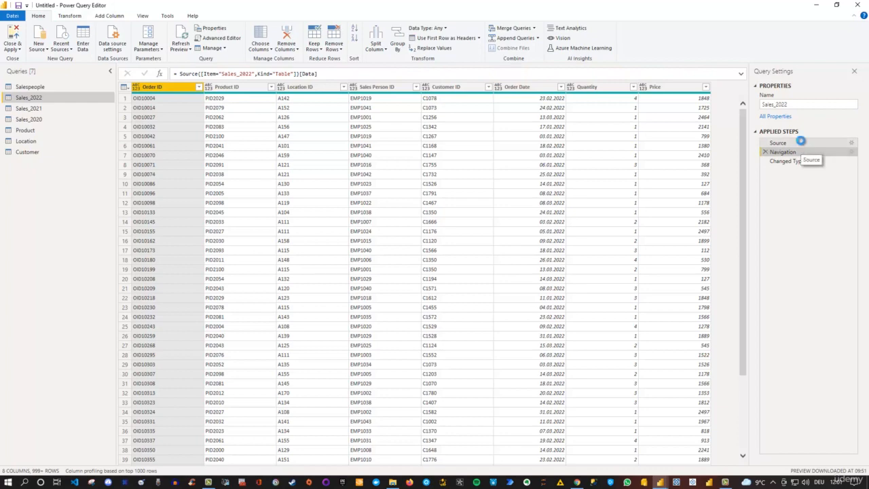
# Step: Compare the data at the Source, Navigation and Changed Type steps of Sales_2022 and view the options available for Changed Type
pyautogui.click(801, 142)
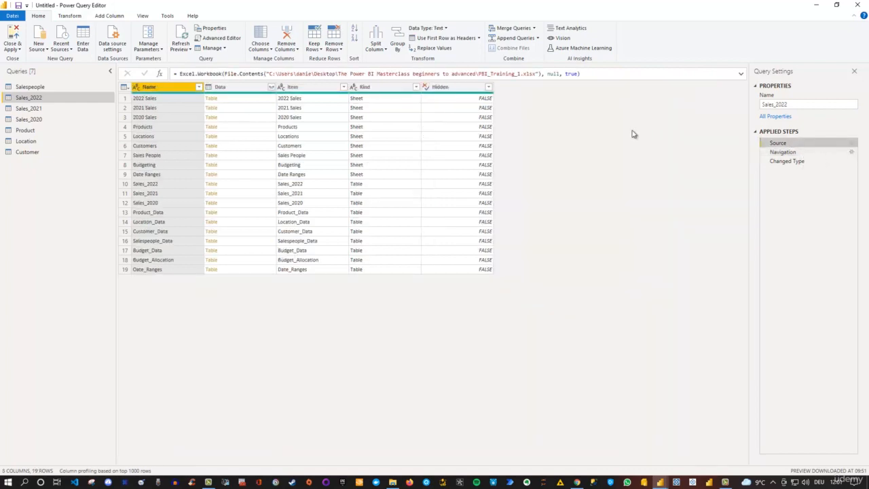
pyautogui.click(796, 161)
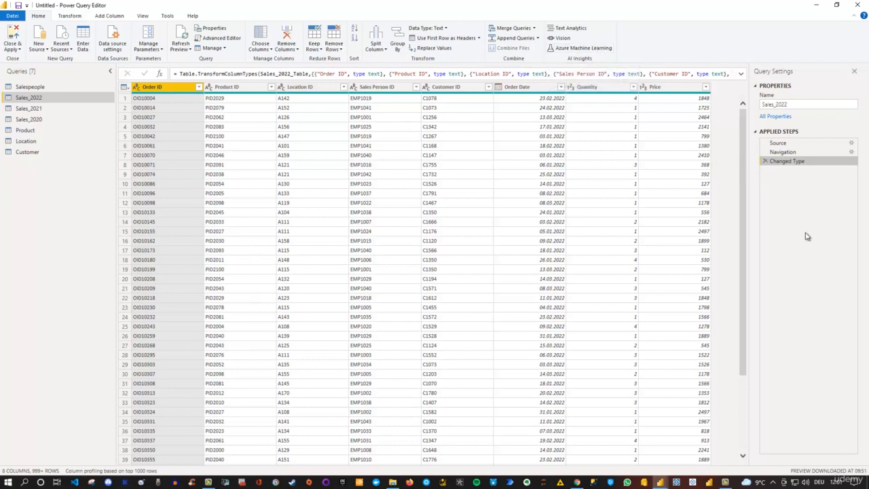
pyautogui.click(802, 153)
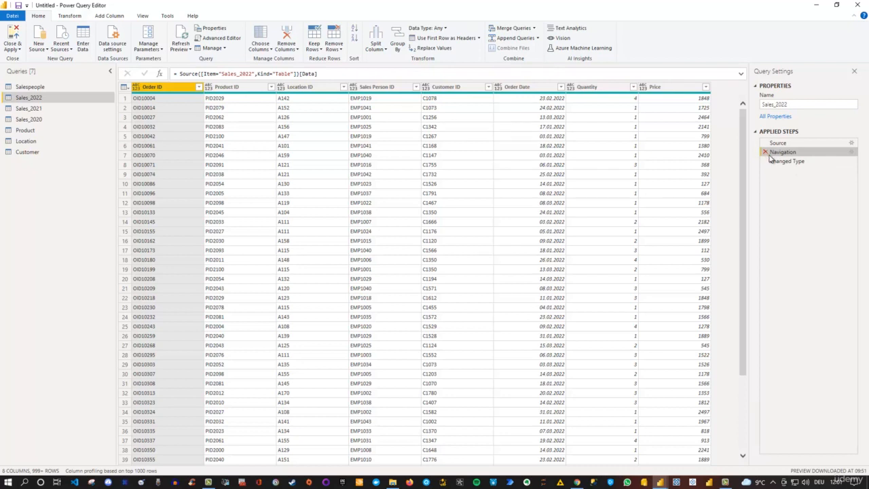
pyautogui.click(806, 165)
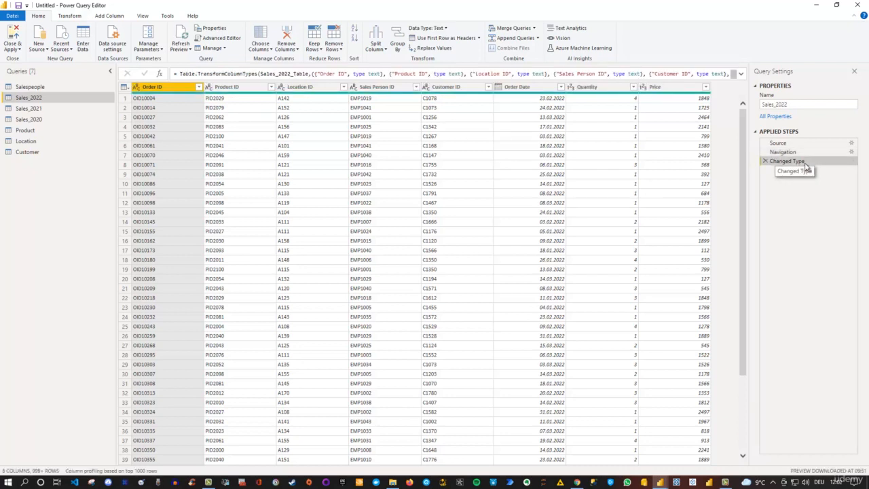
pyautogui.rightClick(805, 167)
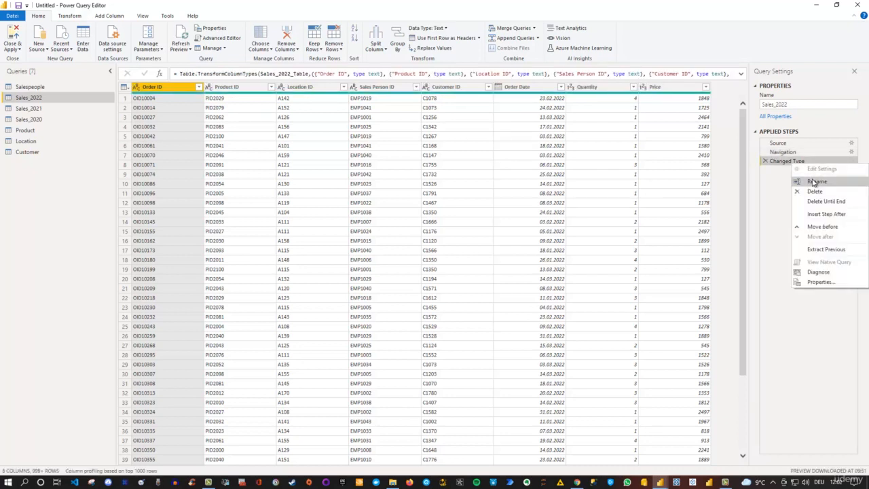
pyautogui.click(780, 194)
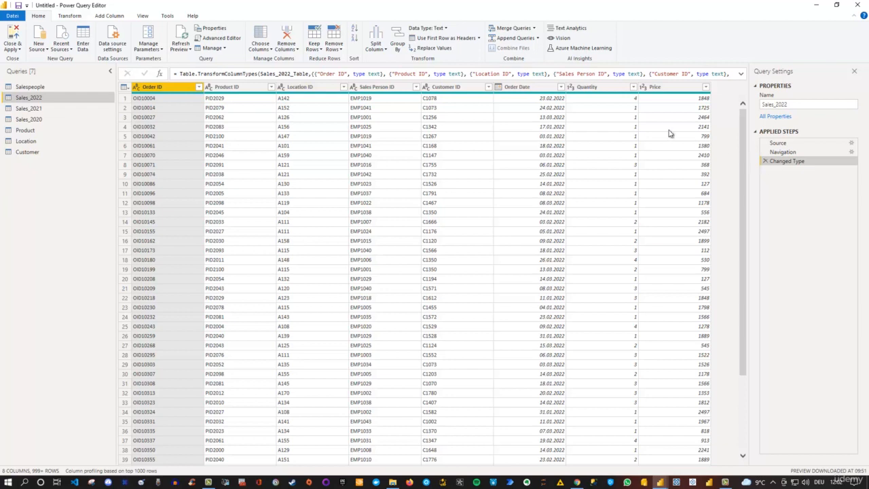
# Step: Convert the Quantity column of Sales_2022 to Decimal Number as a separate new step, and delete that added step
pyautogui.click(570, 87)
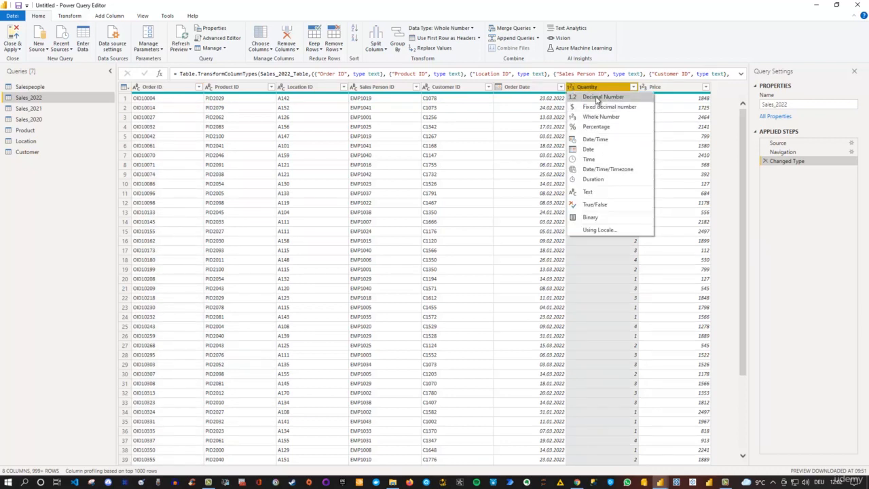
pyautogui.click(596, 99)
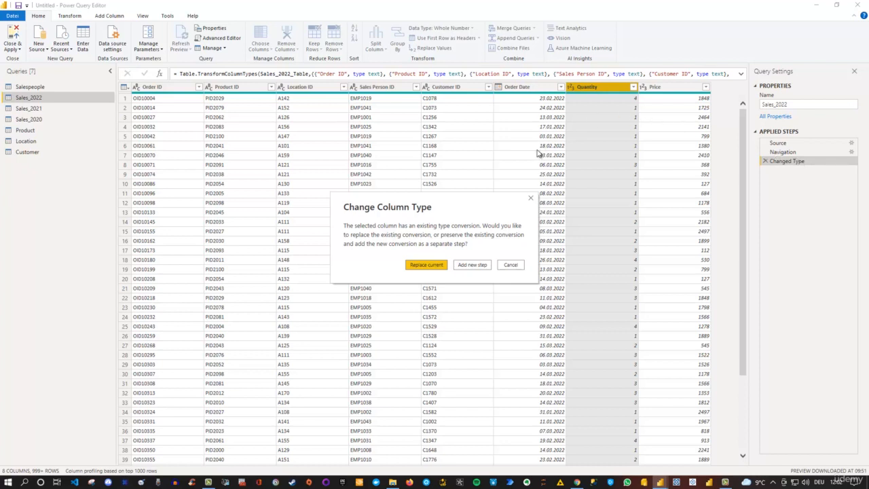
pyautogui.click(472, 265)
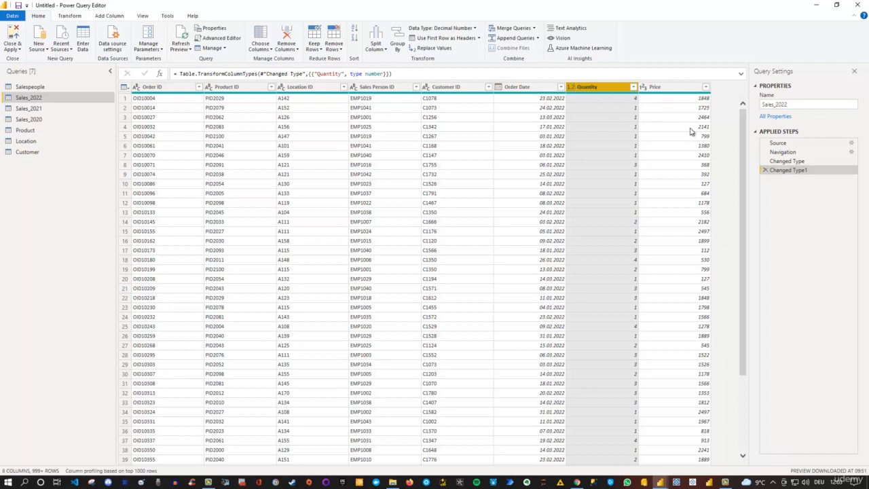
pyautogui.click(764, 170)
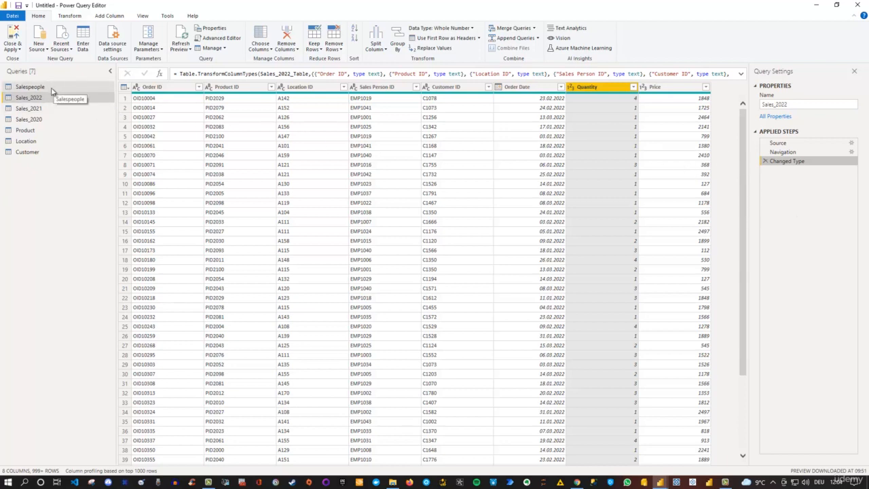
# Step: Start a new query group and name it Modeltbls
pyautogui.rightClick(53, 177)
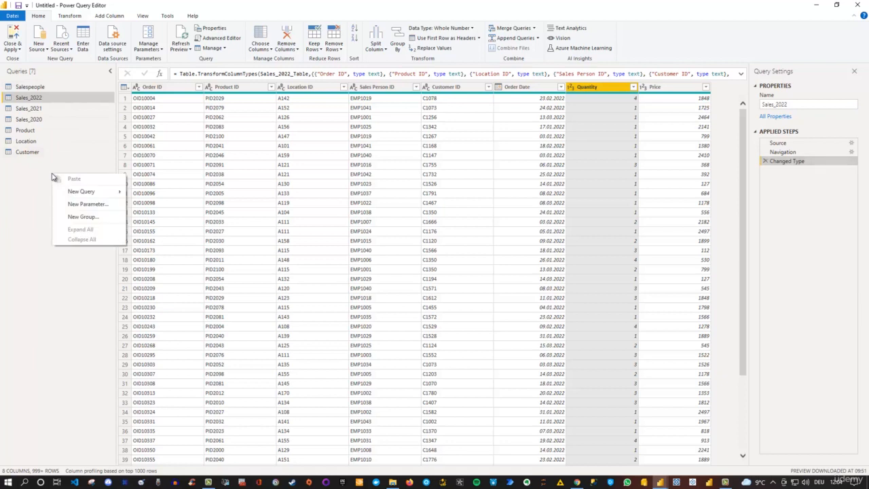
pyautogui.click(101, 217)
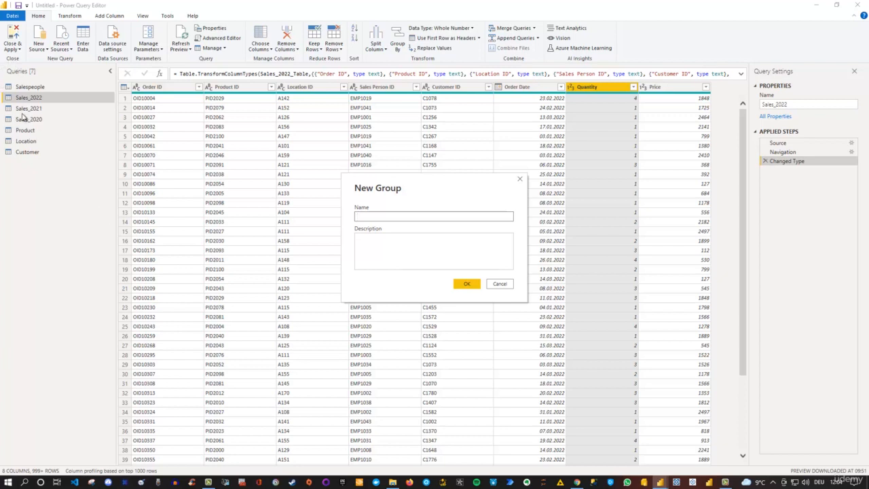
pyautogui.click(400, 214)
pyautogui.write('Modeltbls')
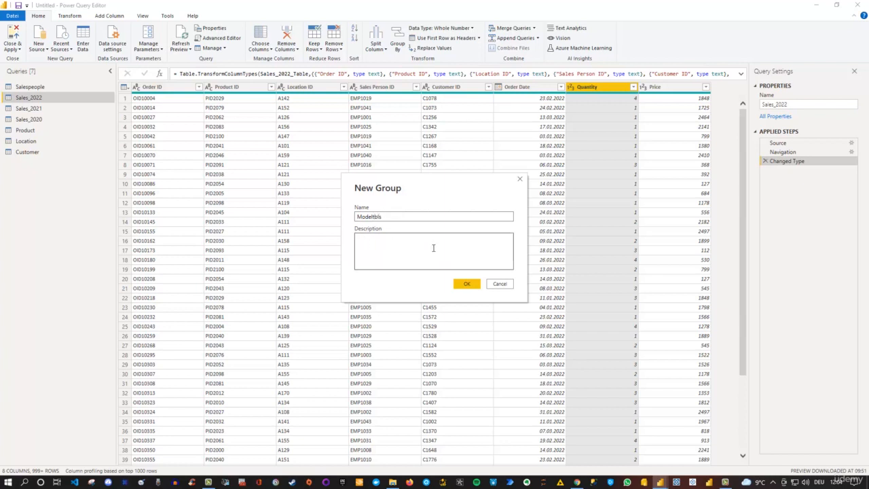
# Step: Describe the new group as "Here are all relevant tables for our model" and create it
pyautogui.click(405, 245)
pyautogui.write('Th')
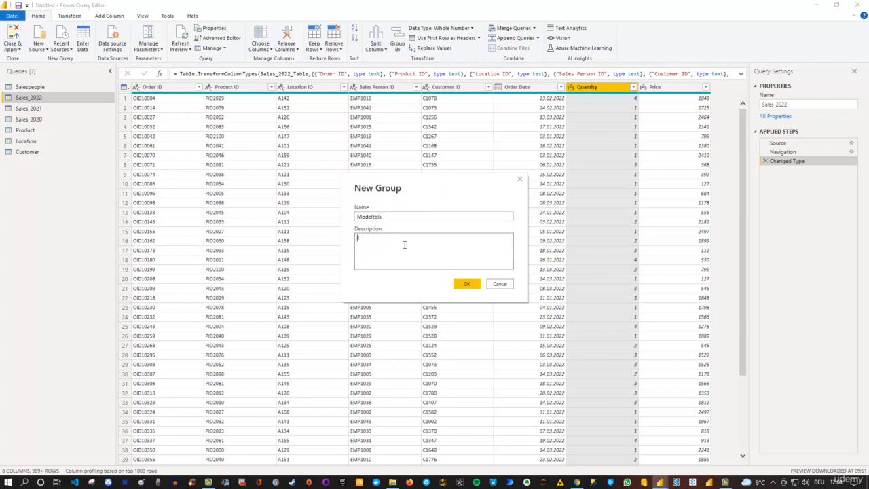
pyautogui.write('i')
pyautogui.press('BackSpace')
pyautogui.press('BackSpace')
pyautogui.press('BackSpace')
pyautogui.write('Here are all relevant tables for our model')
pyautogui.click(470, 284)
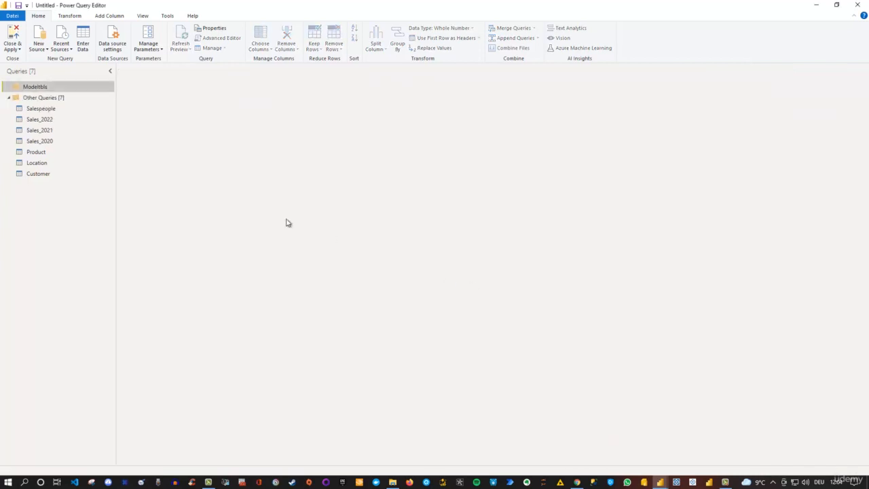
# Step: Move the Salespeople, Product, Location and Customer queries together into the Modeltbls group
pyautogui.moveTo(22, 93)
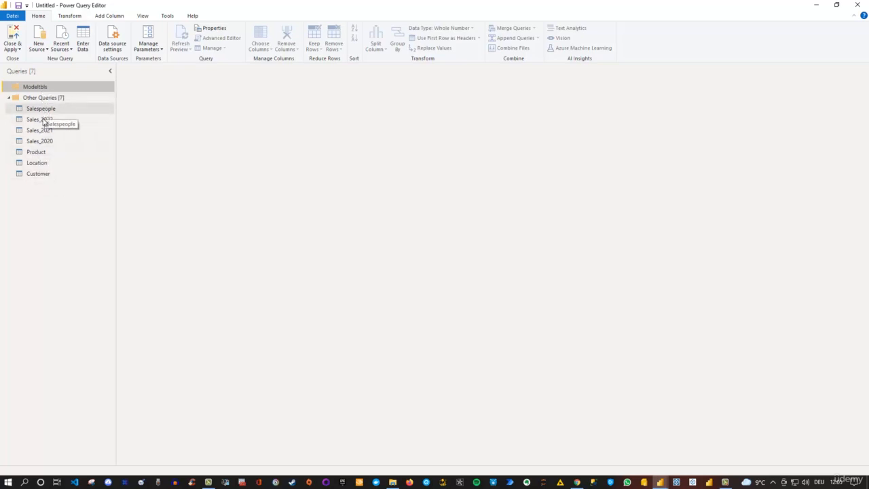
pyautogui.click(40, 175)
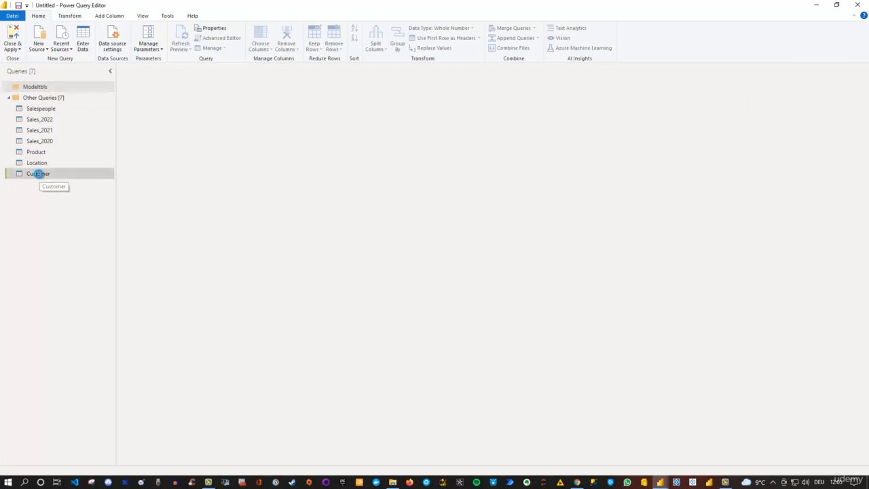
pyautogui.click(37, 164)
pyautogui.click(36, 152)
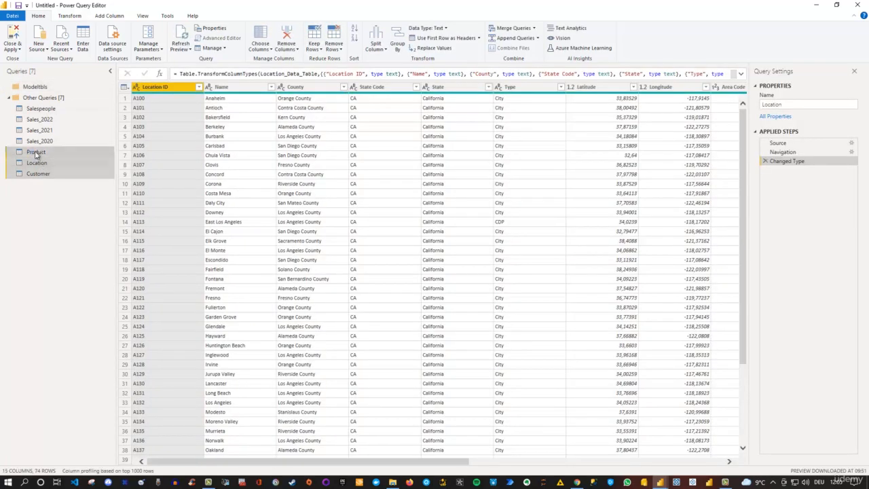
pyautogui.click(45, 109)
pyautogui.moveTo(46, 110); pyautogui.dragTo(48, 90)
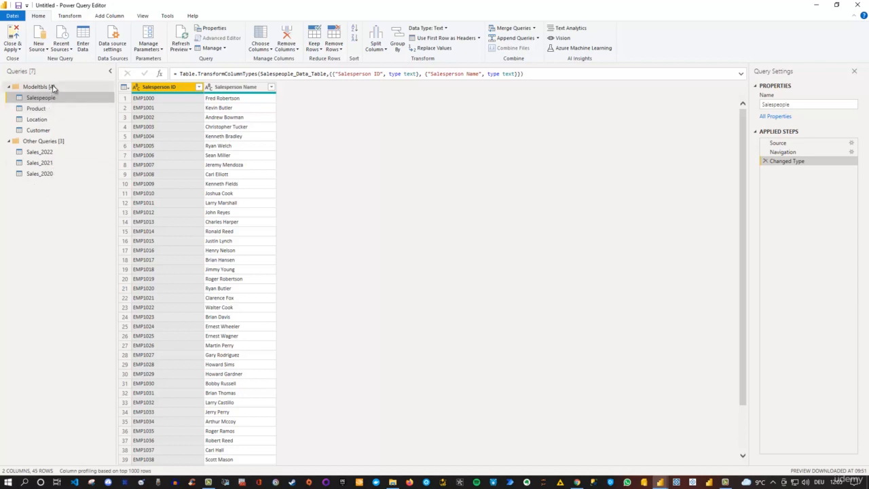
pyautogui.moveTo(53, 88)
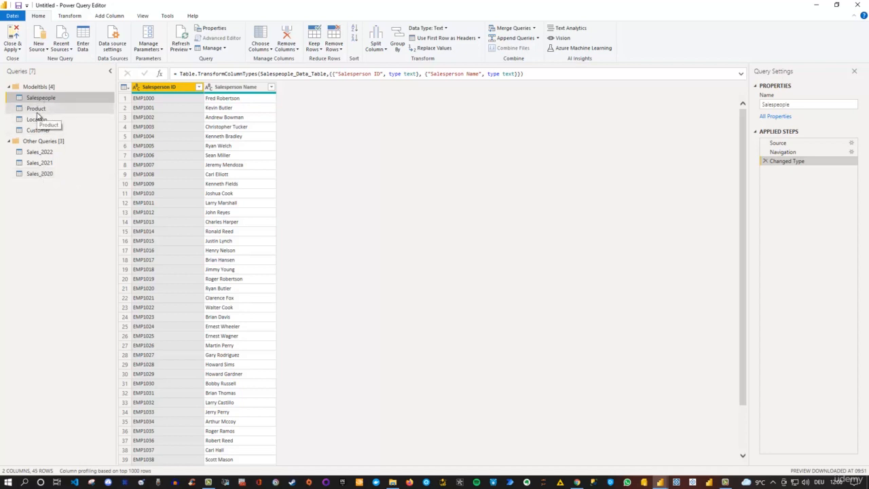
# Step: Append the Sales_2022, Sales_2021 and Sales_2020 queries as a new query, using the three or more tables option
pyautogui.click(37, 178)
pyautogui.click(37, 164)
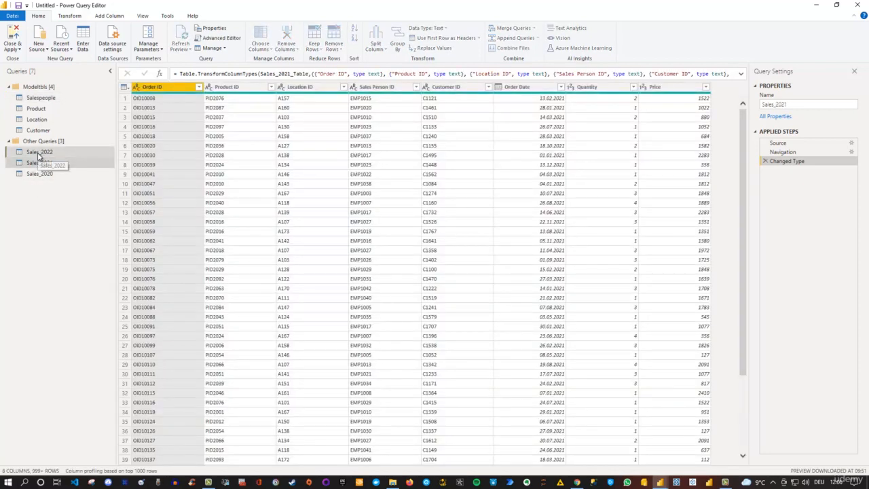
pyautogui.click(39, 153)
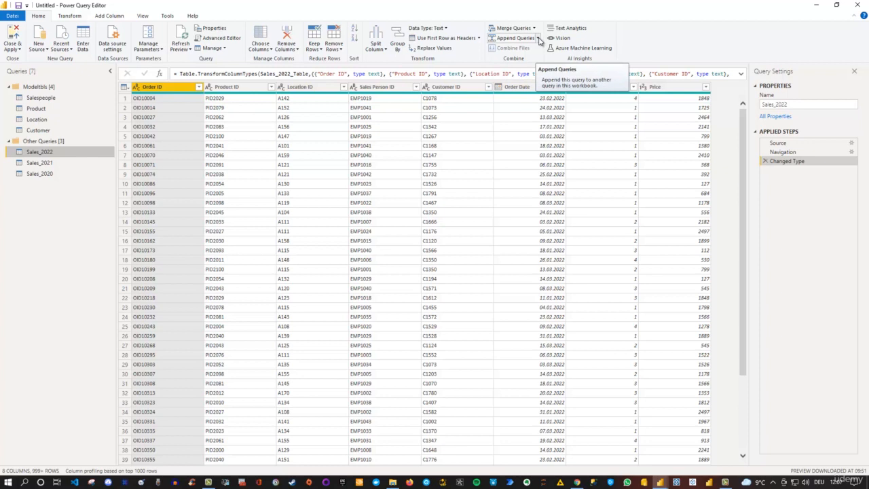
pyautogui.click(539, 39)
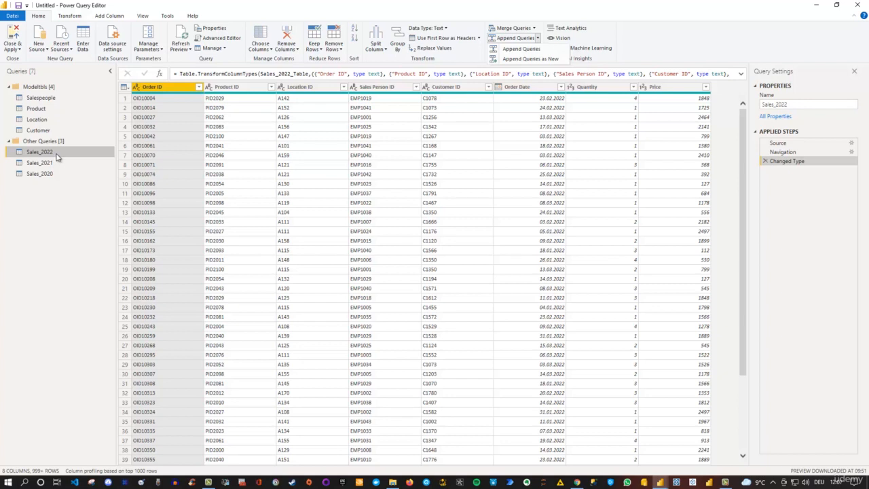
pyautogui.click(530, 60)
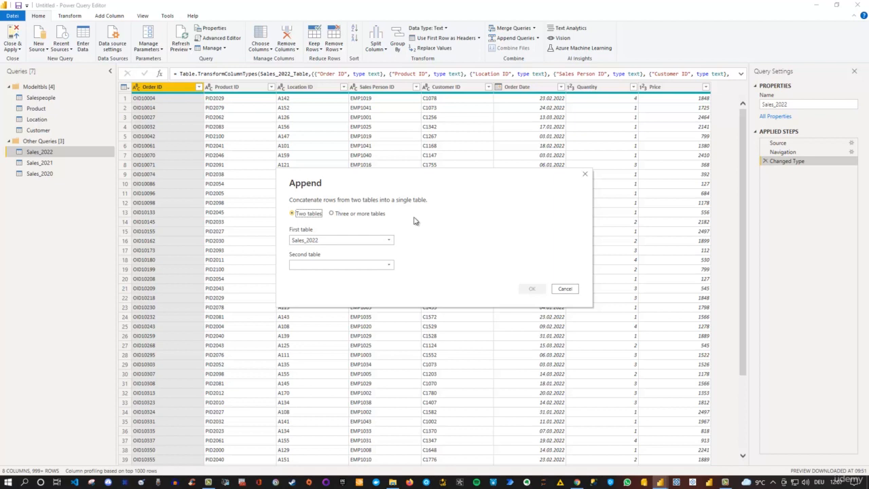
pyautogui.click(332, 214)
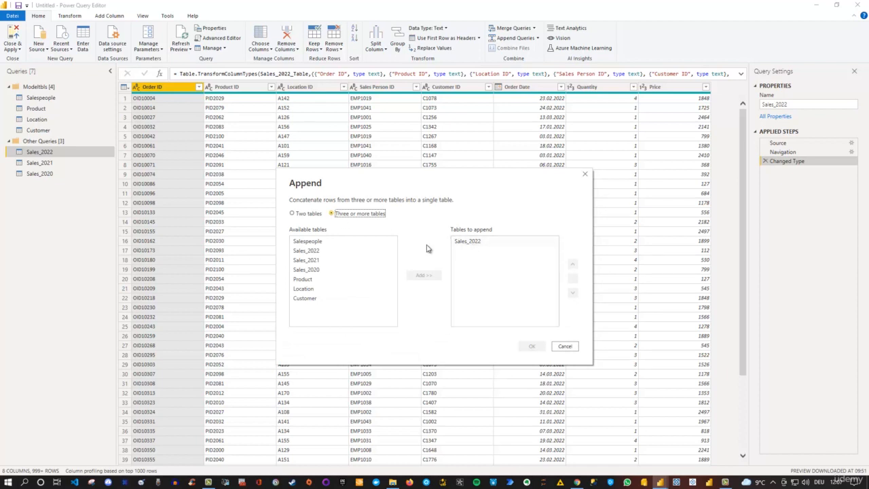
pyautogui.click(318, 261)
pyautogui.click(319, 261)
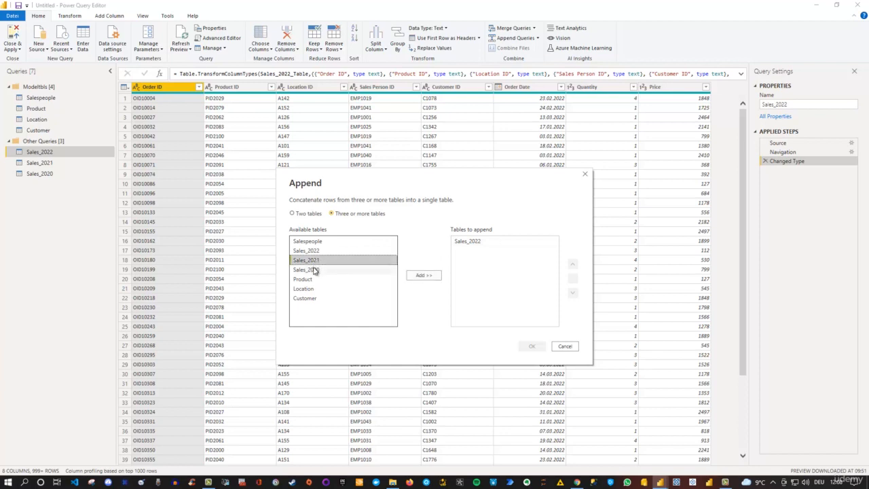
pyautogui.keyDown('ctrl'); pyautogui.click(315, 270); pyautogui.keyUp('ctrl')
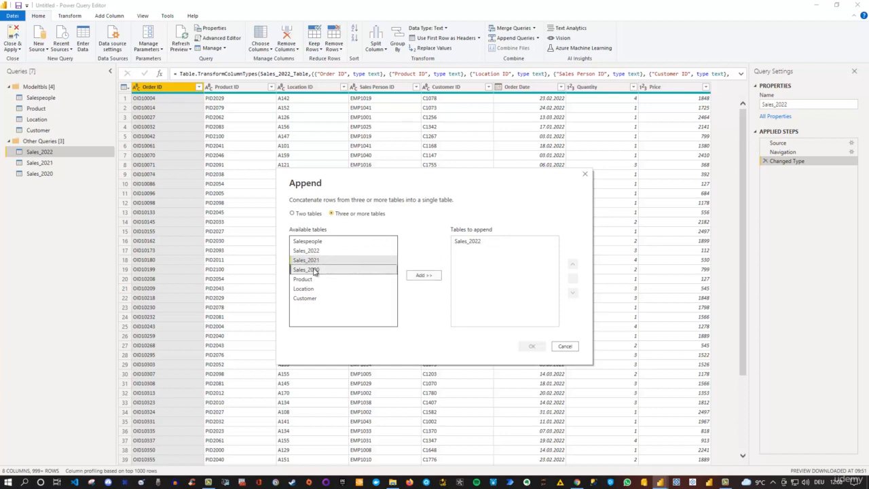
pyautogui.click(424, 276)
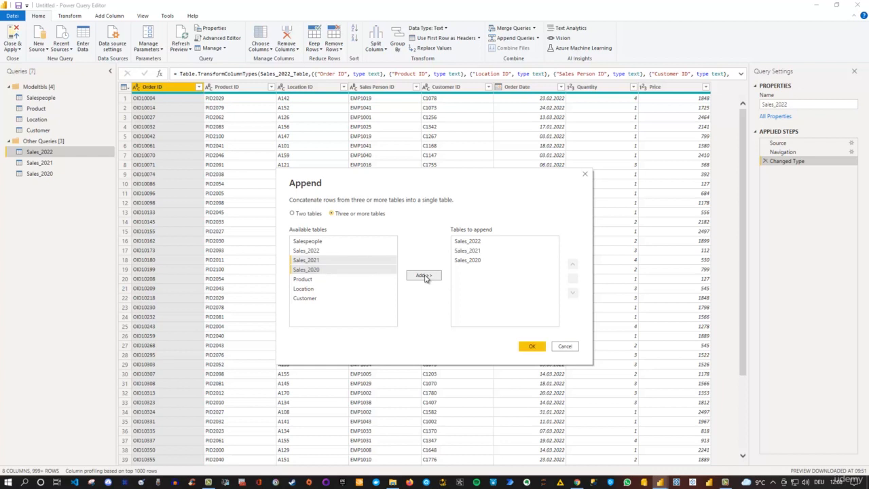
pyautogui.click(478, 251)
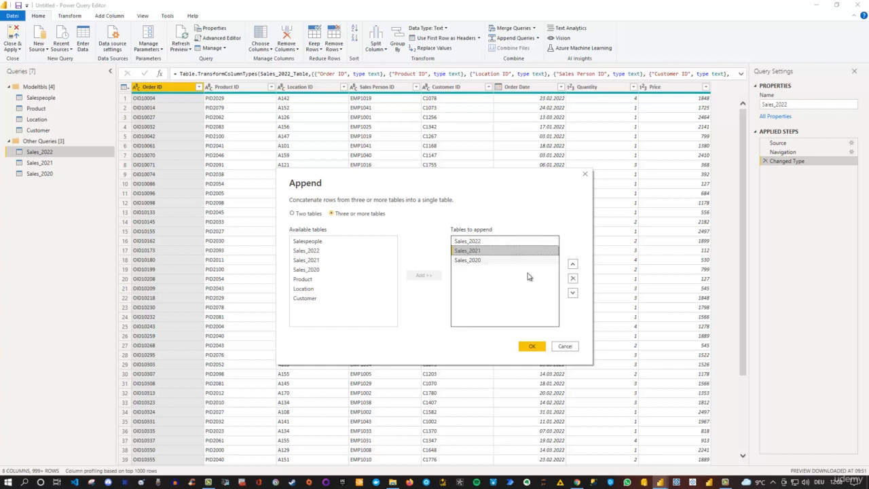
pyautogui.click(534, 347)
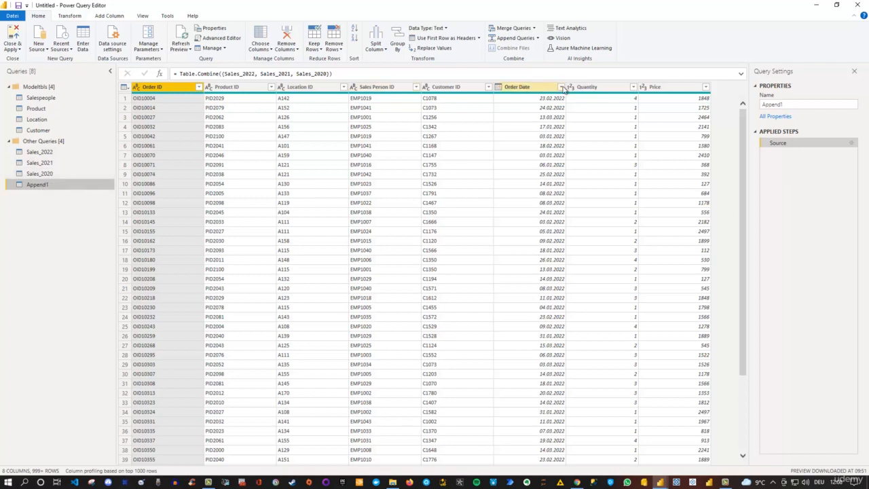
# Step: Check the complete list of Order Date values in the appended query without applying a filter
pyautogui.click(560, 87)
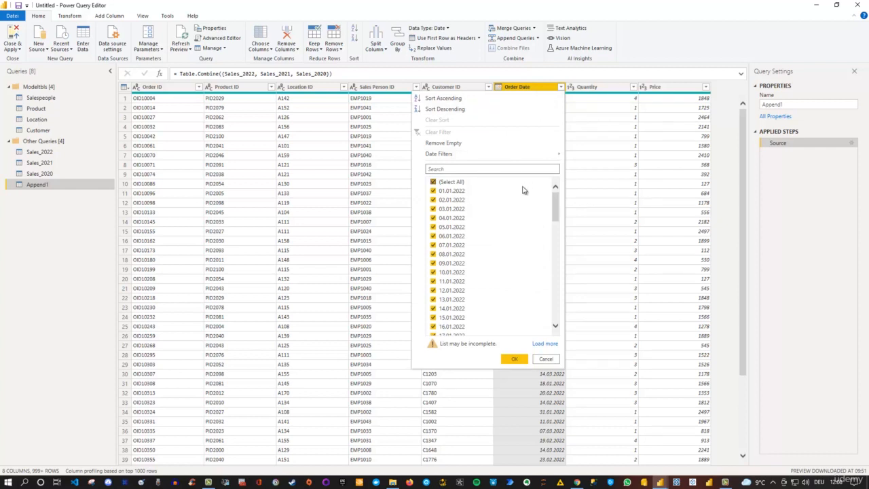
pyautogui.click(543, 344)
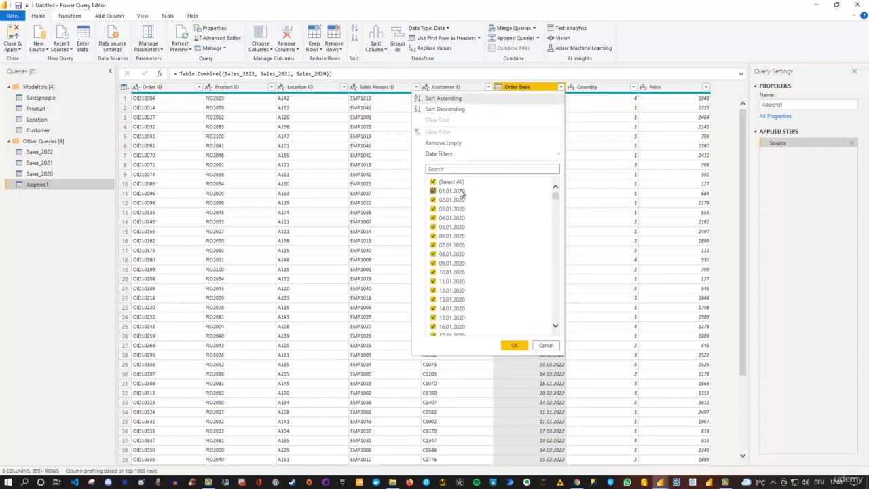
pyautogui.moveTo(558, 196); pyautogui.dragTo(556, 317)
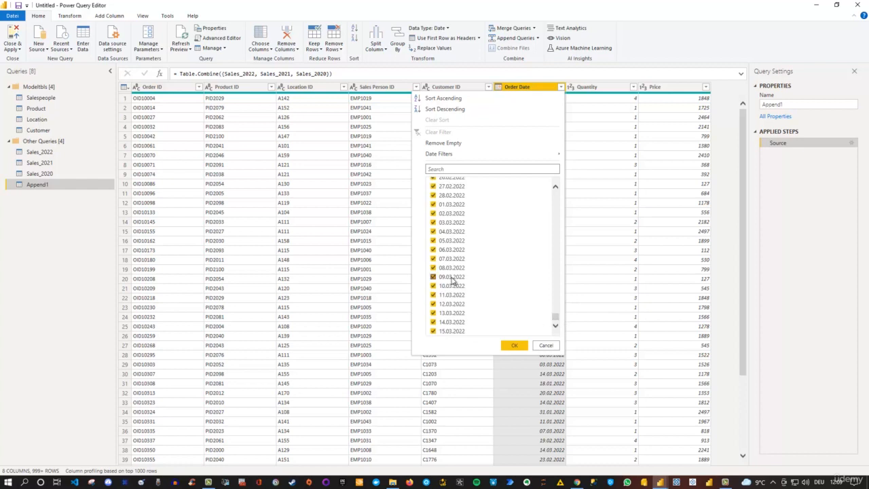
pyautogui.click(545, 347)
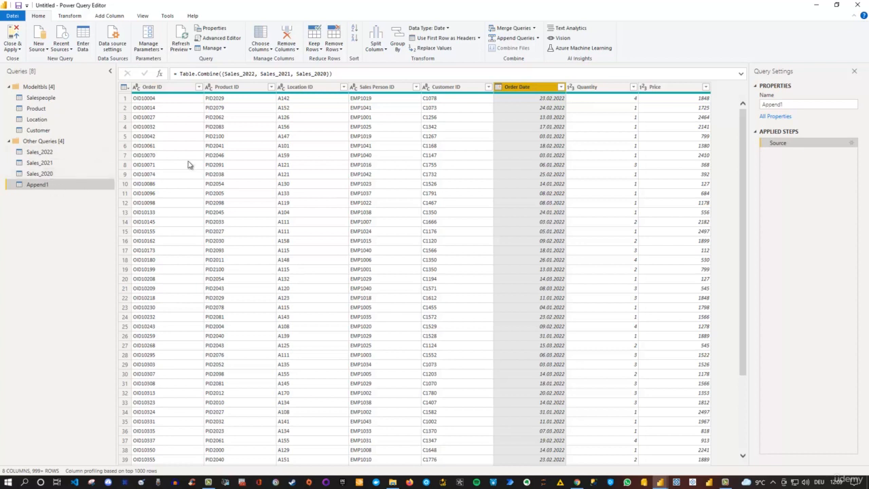
pyautogui.click(537, 39)
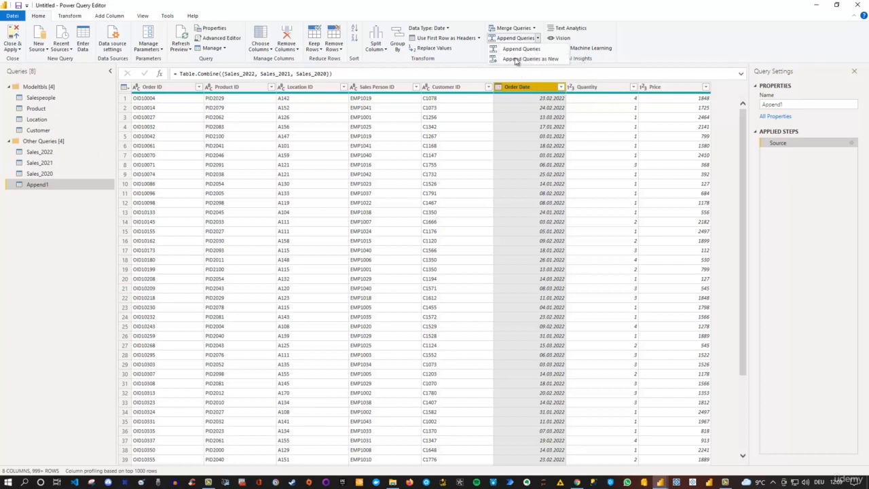
# Step: Rename the appended query as Sales and move it into the Modeltbls group
pyautogui.click(42, 195)
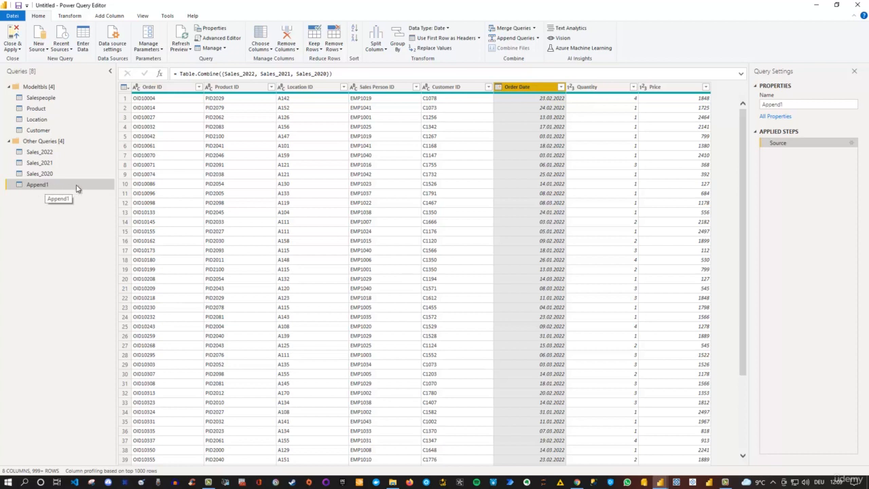
pyautogui.moveTo(794, 104); pyautogui.dragTo(756, 108)
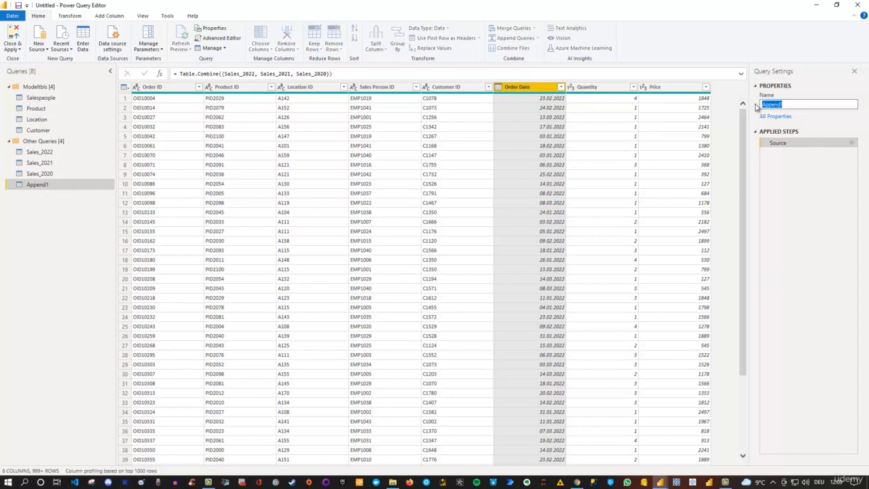
pyautogui.write('Sales')
pyautogui.press('Return')
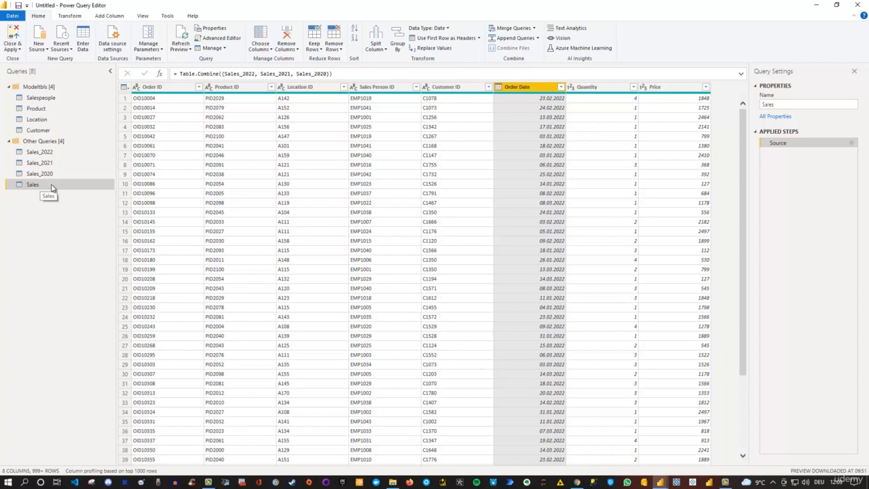
pyautogui.moveTo(52, 190); pyautogui.dragTo(89, 138)
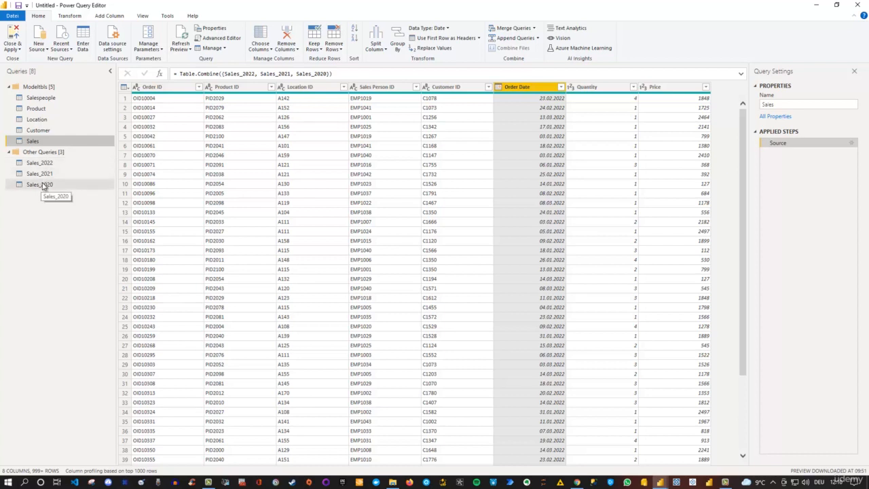
# Step: Disable loading into the report for the Sales_2022, Sales_2021 and Sales_2020 queries
pyautogui.rightClick(45, 164)
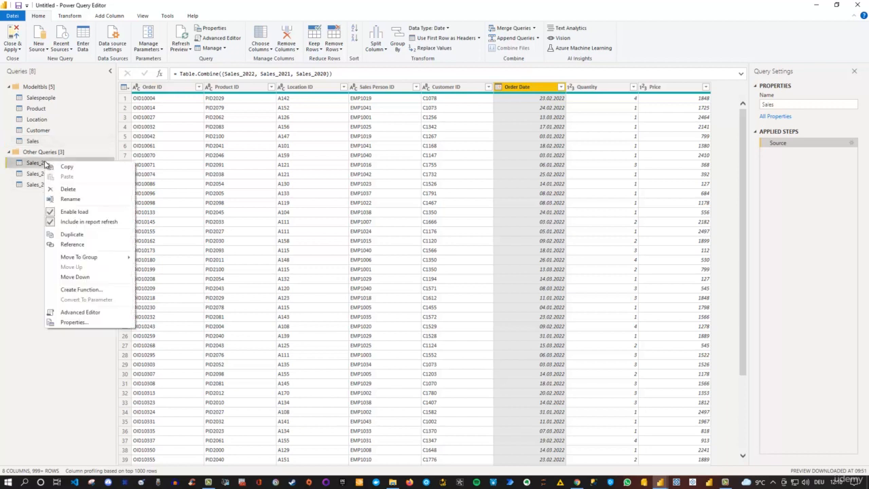
pyautogui.click(76, 212)
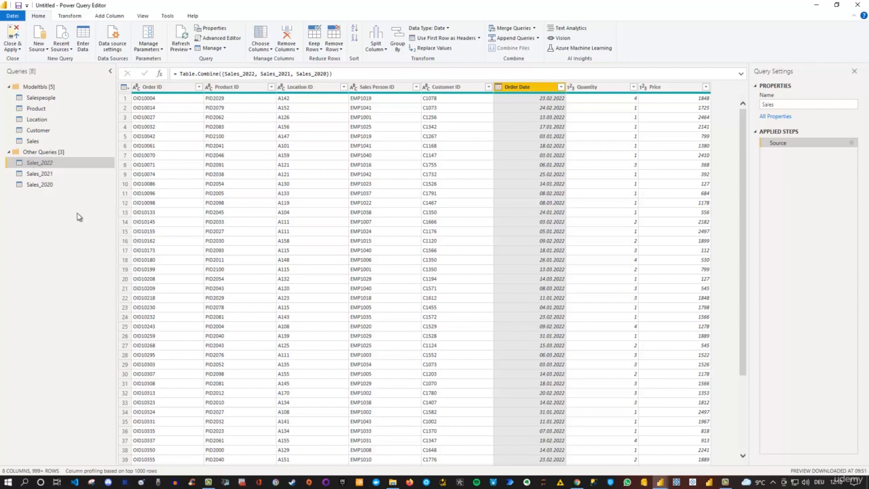
pyautogui.click(41, 174)
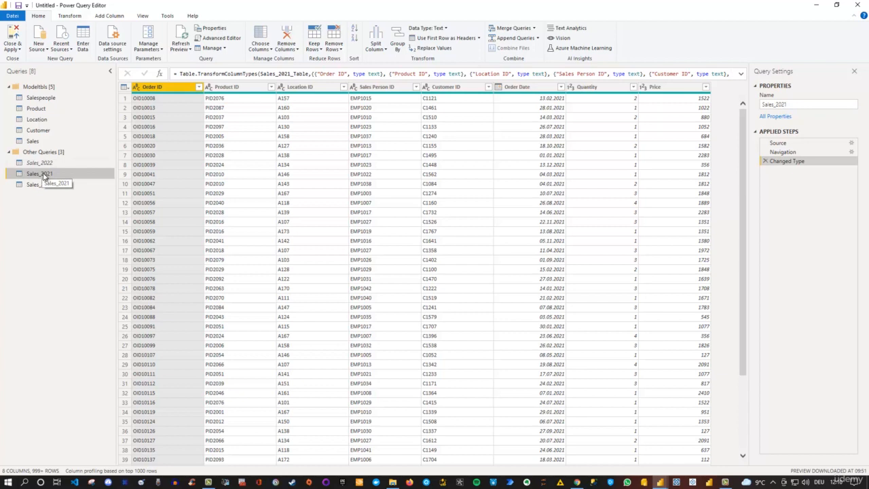
pyautogui.rightClick(44, 176)
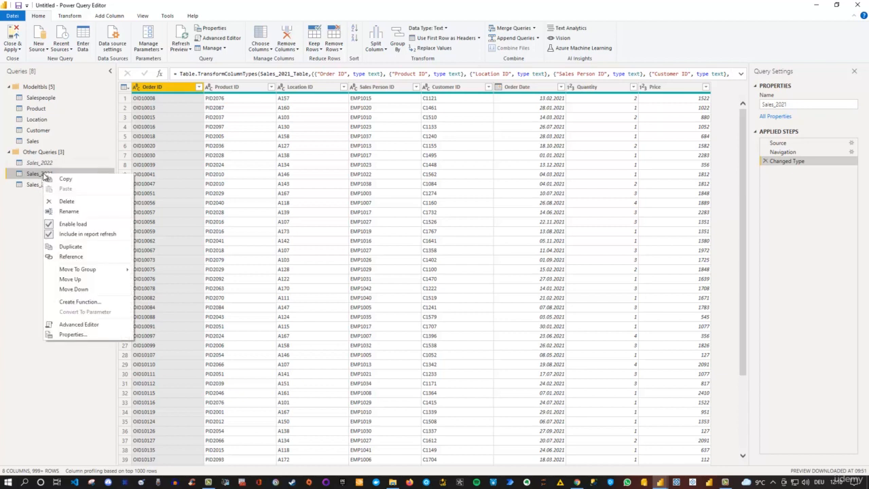
pyautogui.click(80, 226)
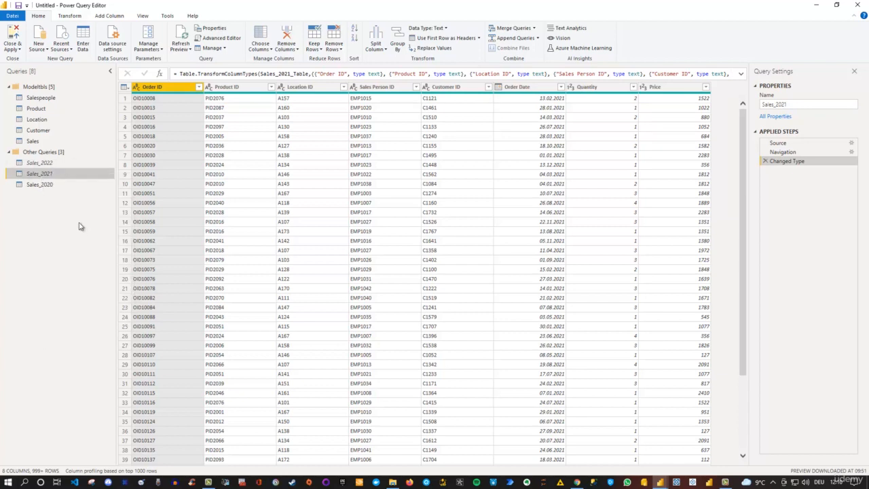
pyautogui.rightClick(43, 184)
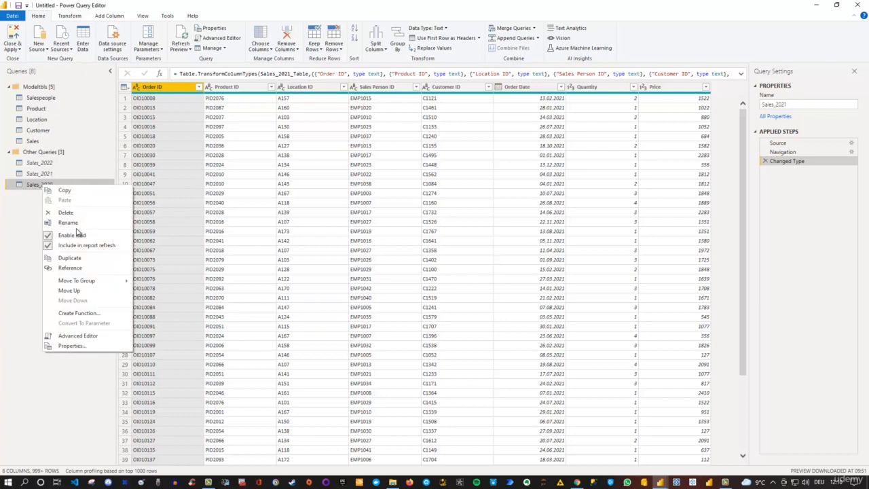
pyautogui.click(74, 235)
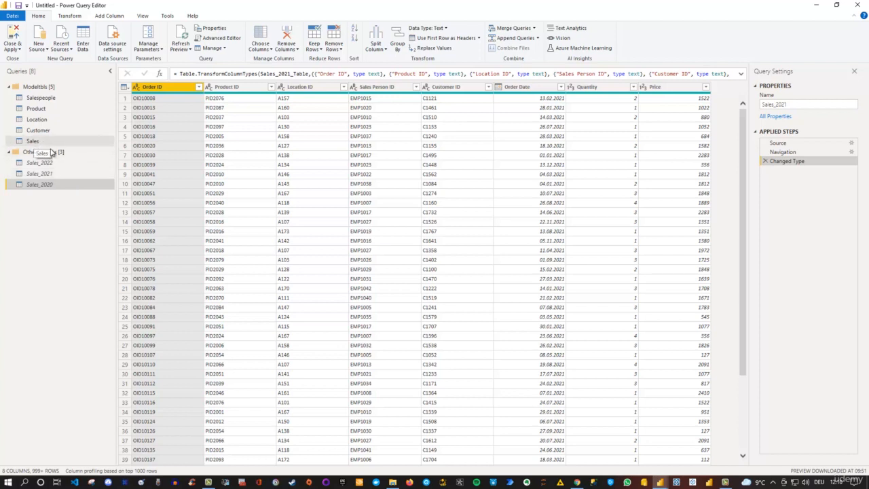
pyautogui.rightClick(35, 164)
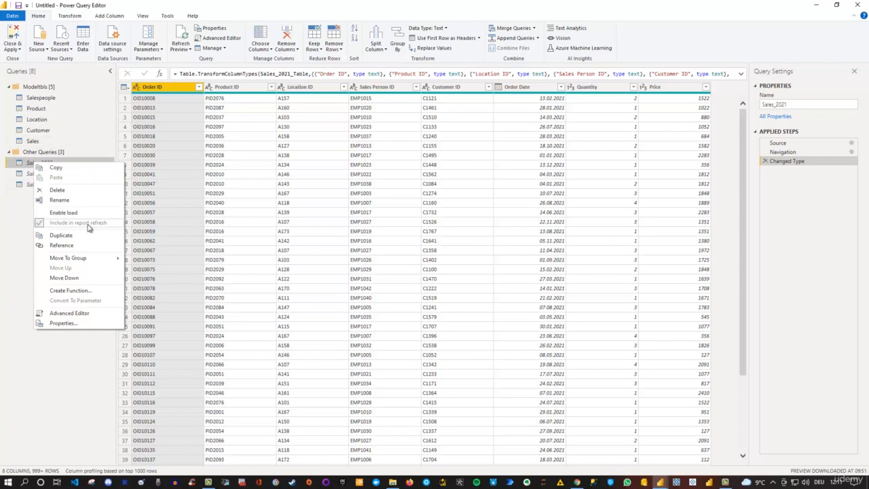
pyautogui.click(20, 210)
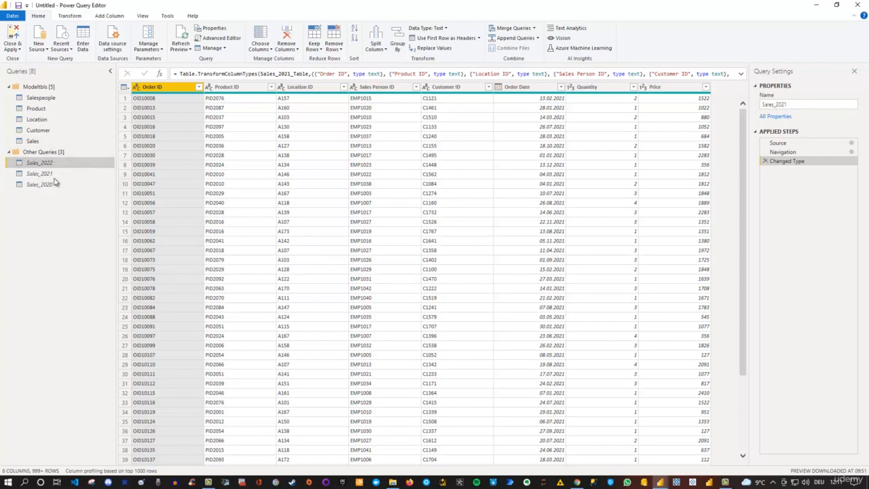
# Step: Select the combined Sales query, then apply the pending query changes and close the query editor
pyautogui.click(42, 143)
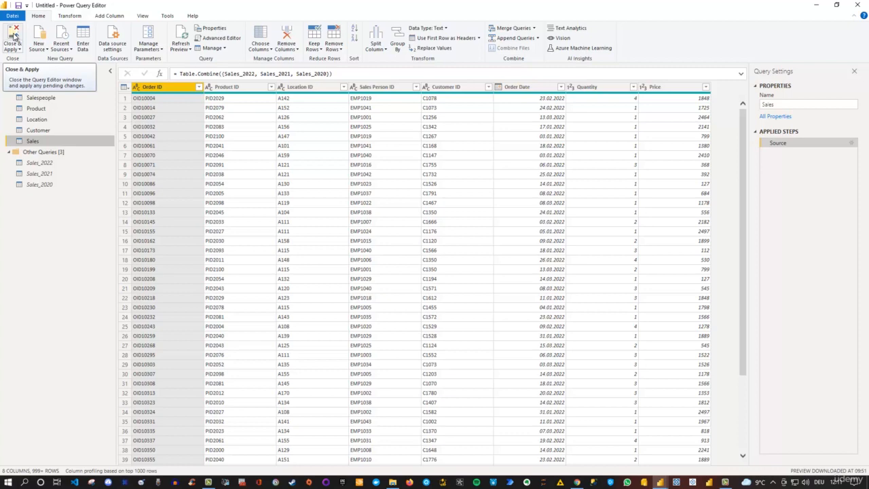
pyautogui.moveTo(200, 6); pyautogui.dragTo(371, 65)
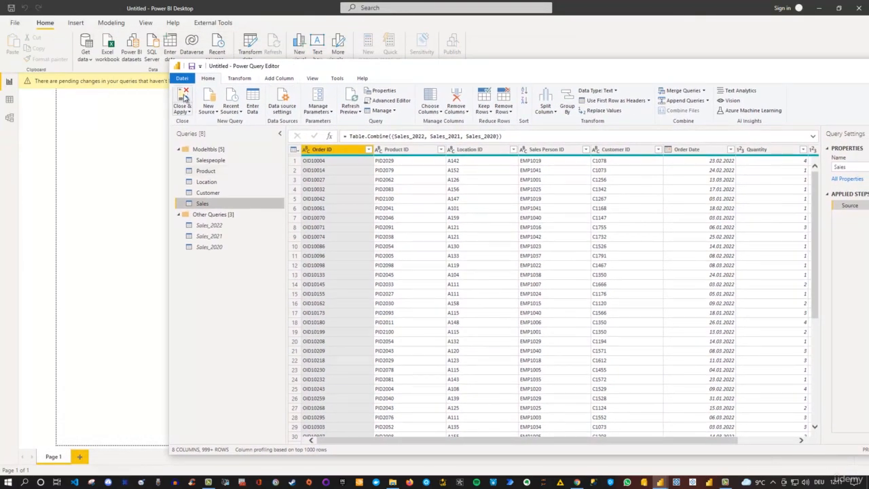
pyautogui.click(184, 98)
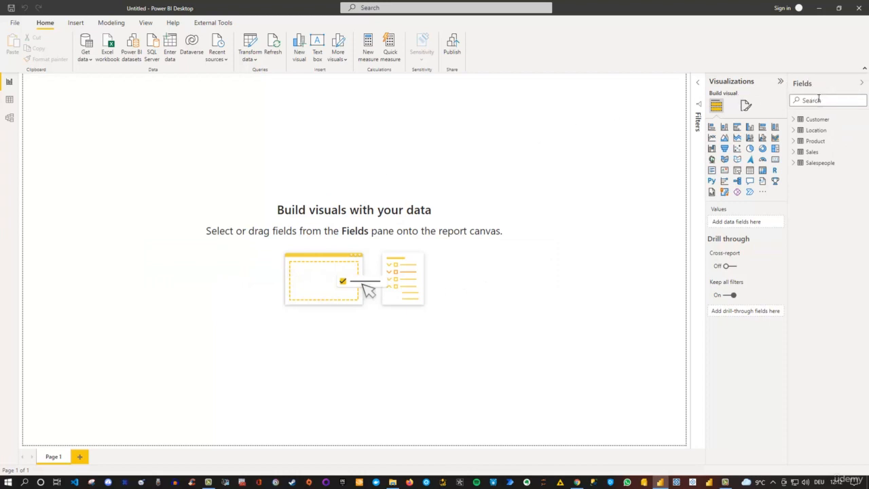
# Step: Examine which fields the loaded Sales table contains, then collapse its field list
pyautogui.click(812, 154)
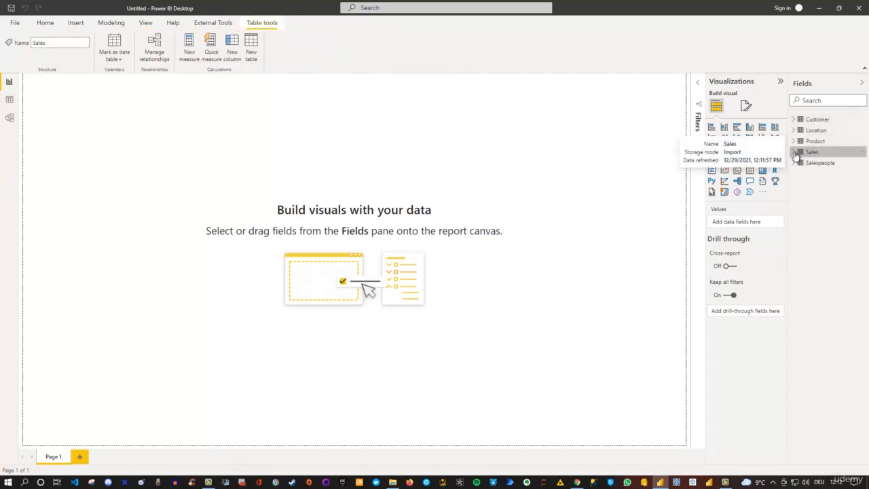
pyautogui.click(794, 152)
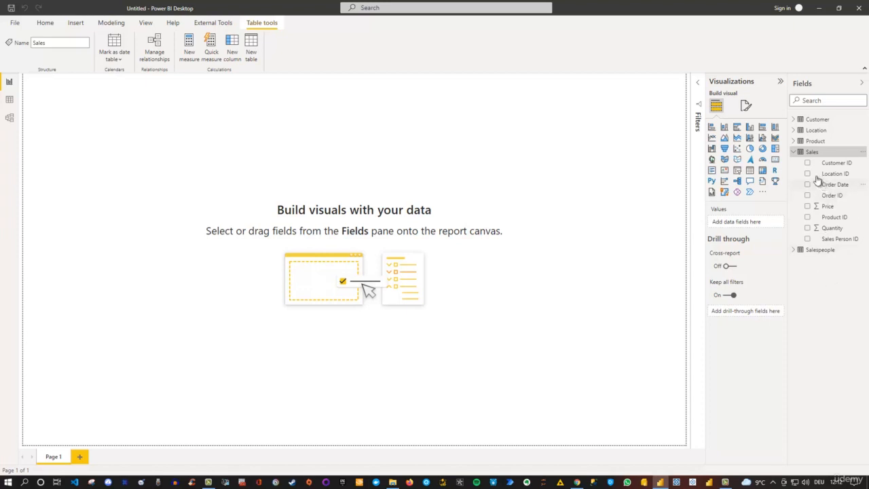
pyautogui.click(795, 154)
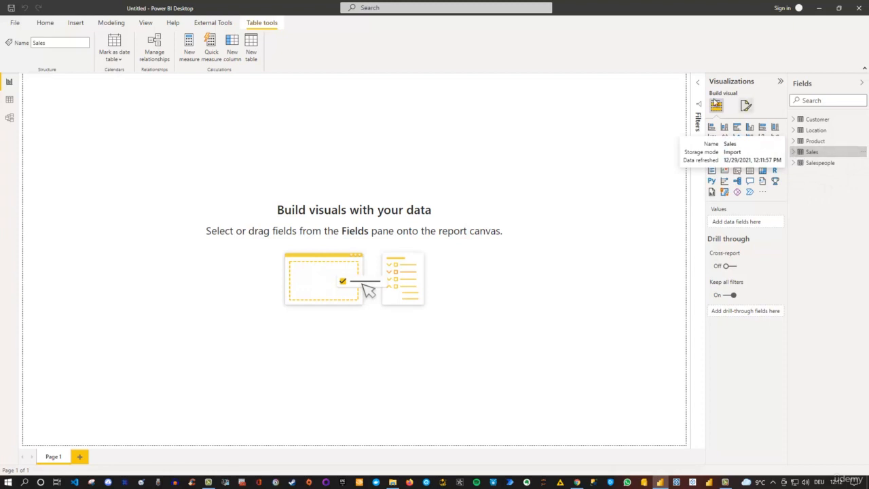
# Step: Reopen the queries for transformation in Power Query Editor and maximize its window
pyautogui.click(45, 23)
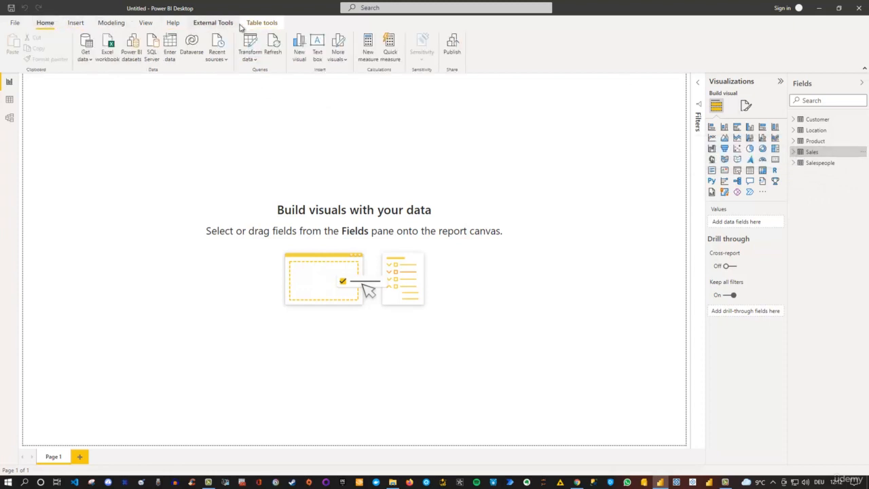
pyautogui.click(249, 46)
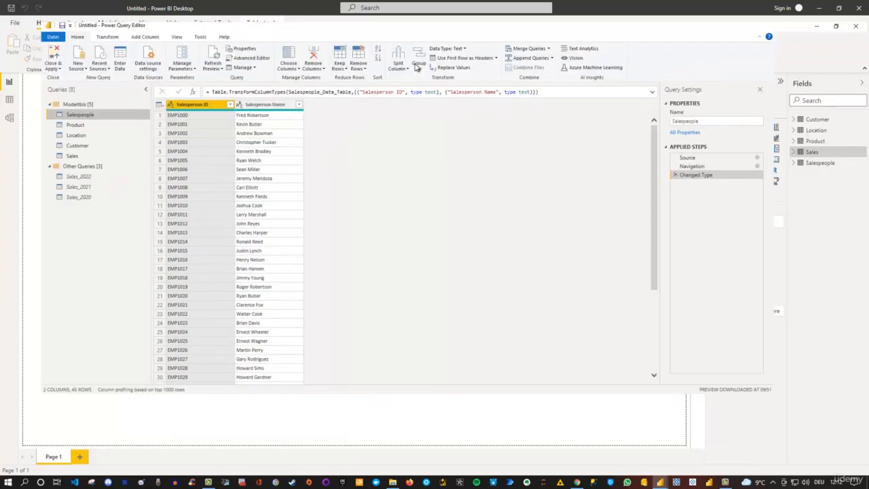
pyautogui.doubleClick(416, 68)
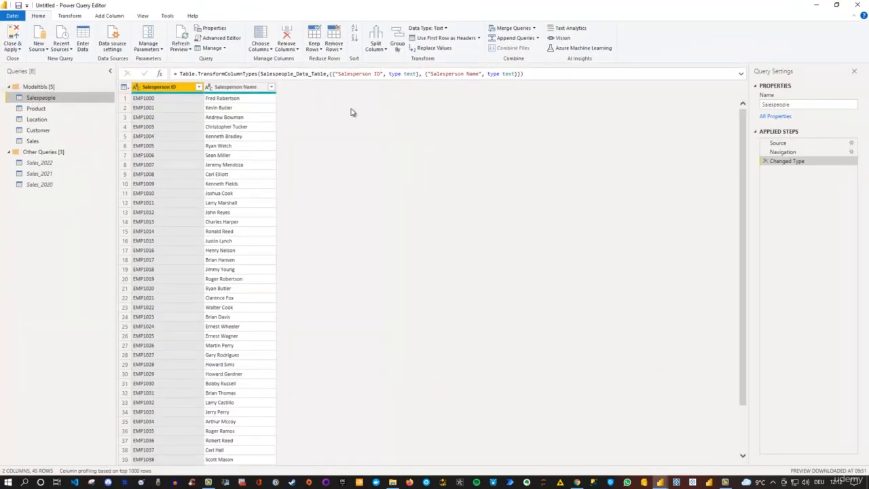